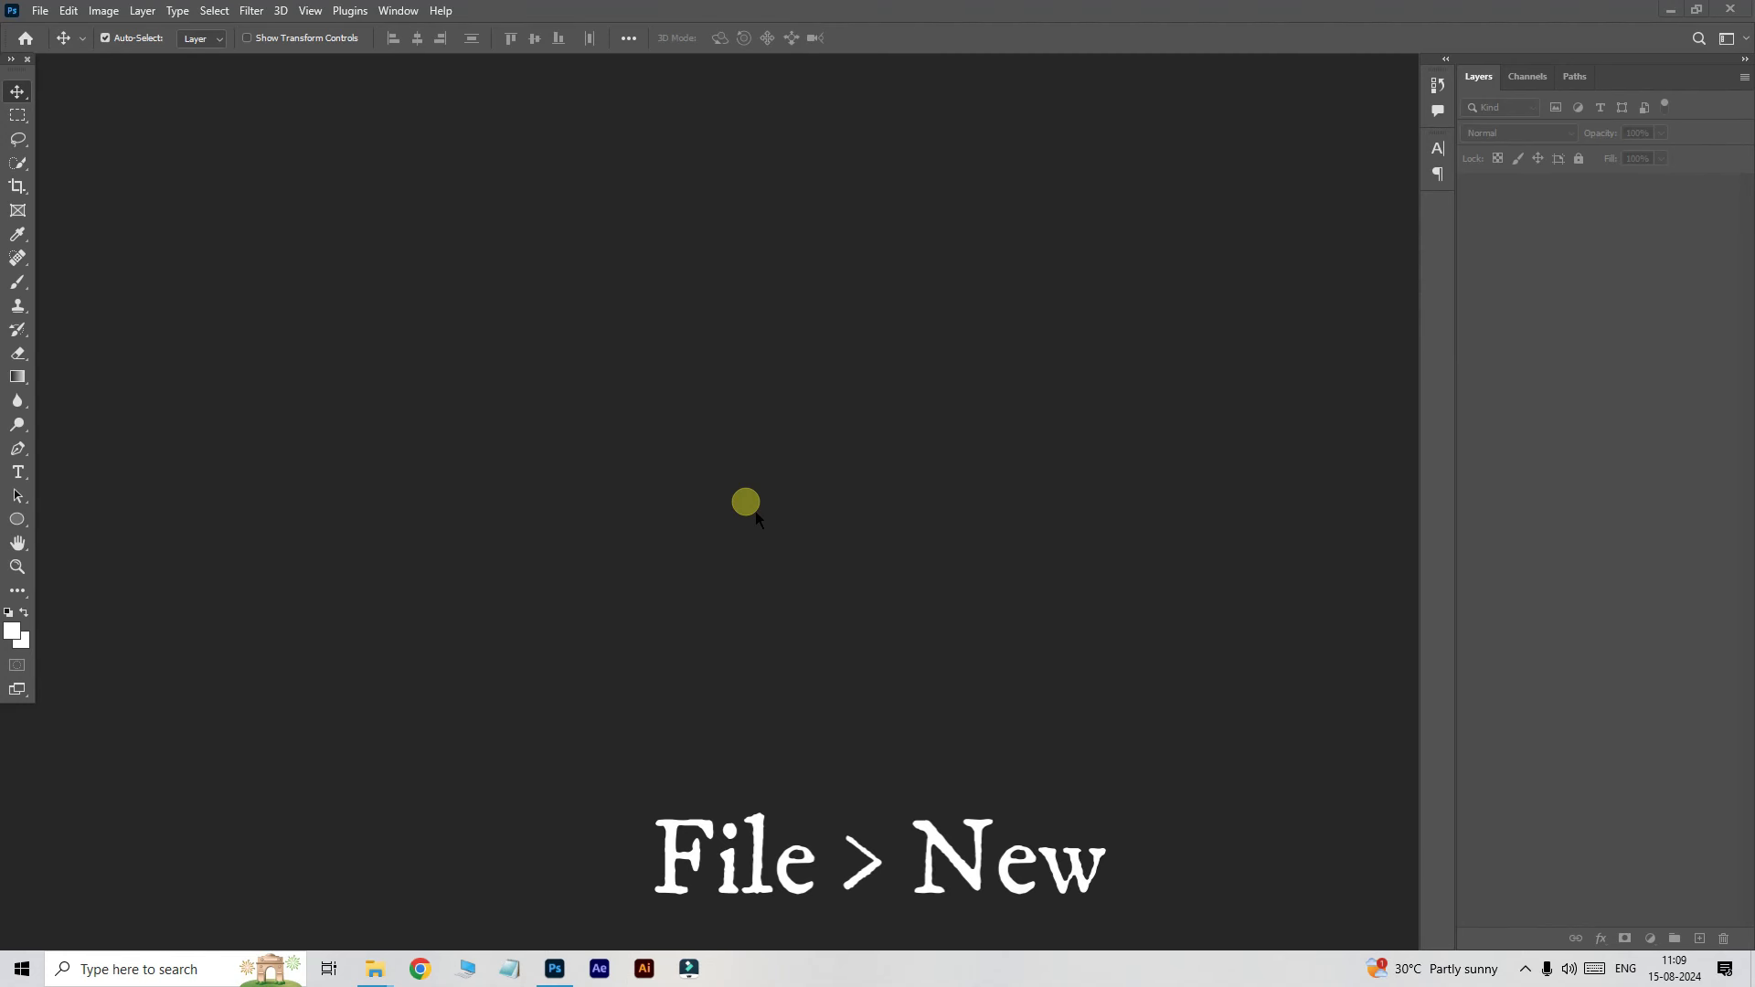
# Step: Create a 1920×1080 document whose background contents are a light grey colour
pyautogui.click(39, 10)
pyautogui.click(56, 39)
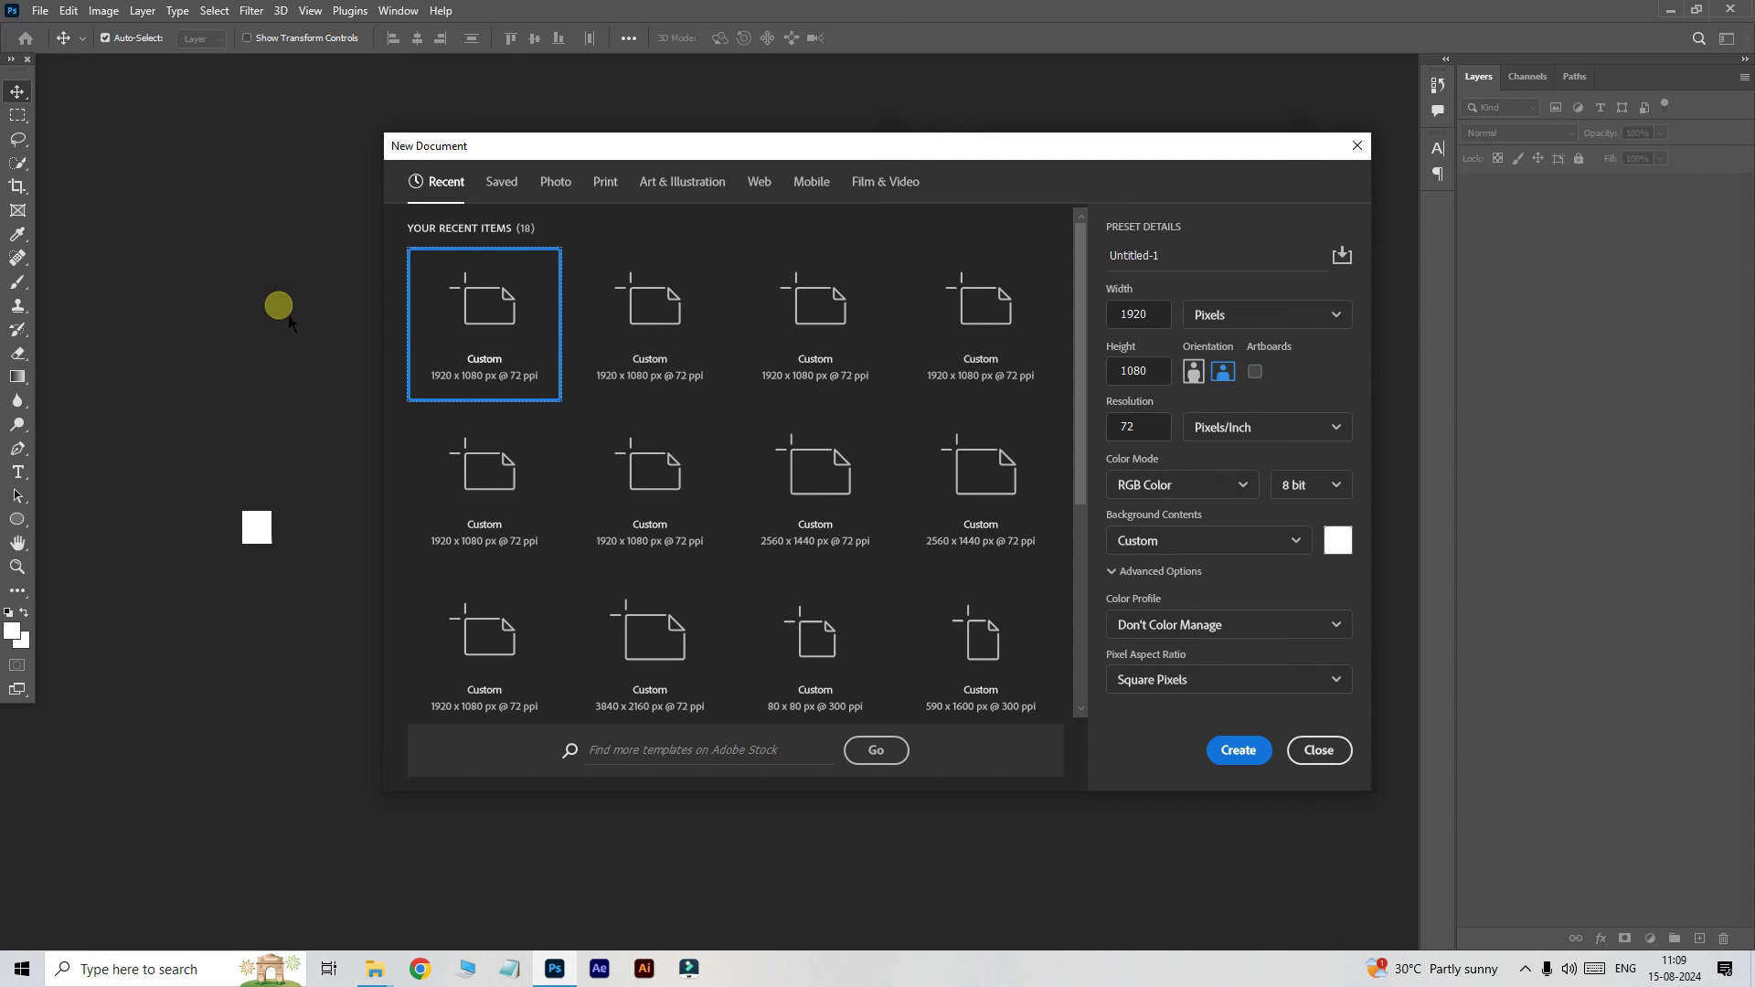
pyautogui.click(1337, 540)
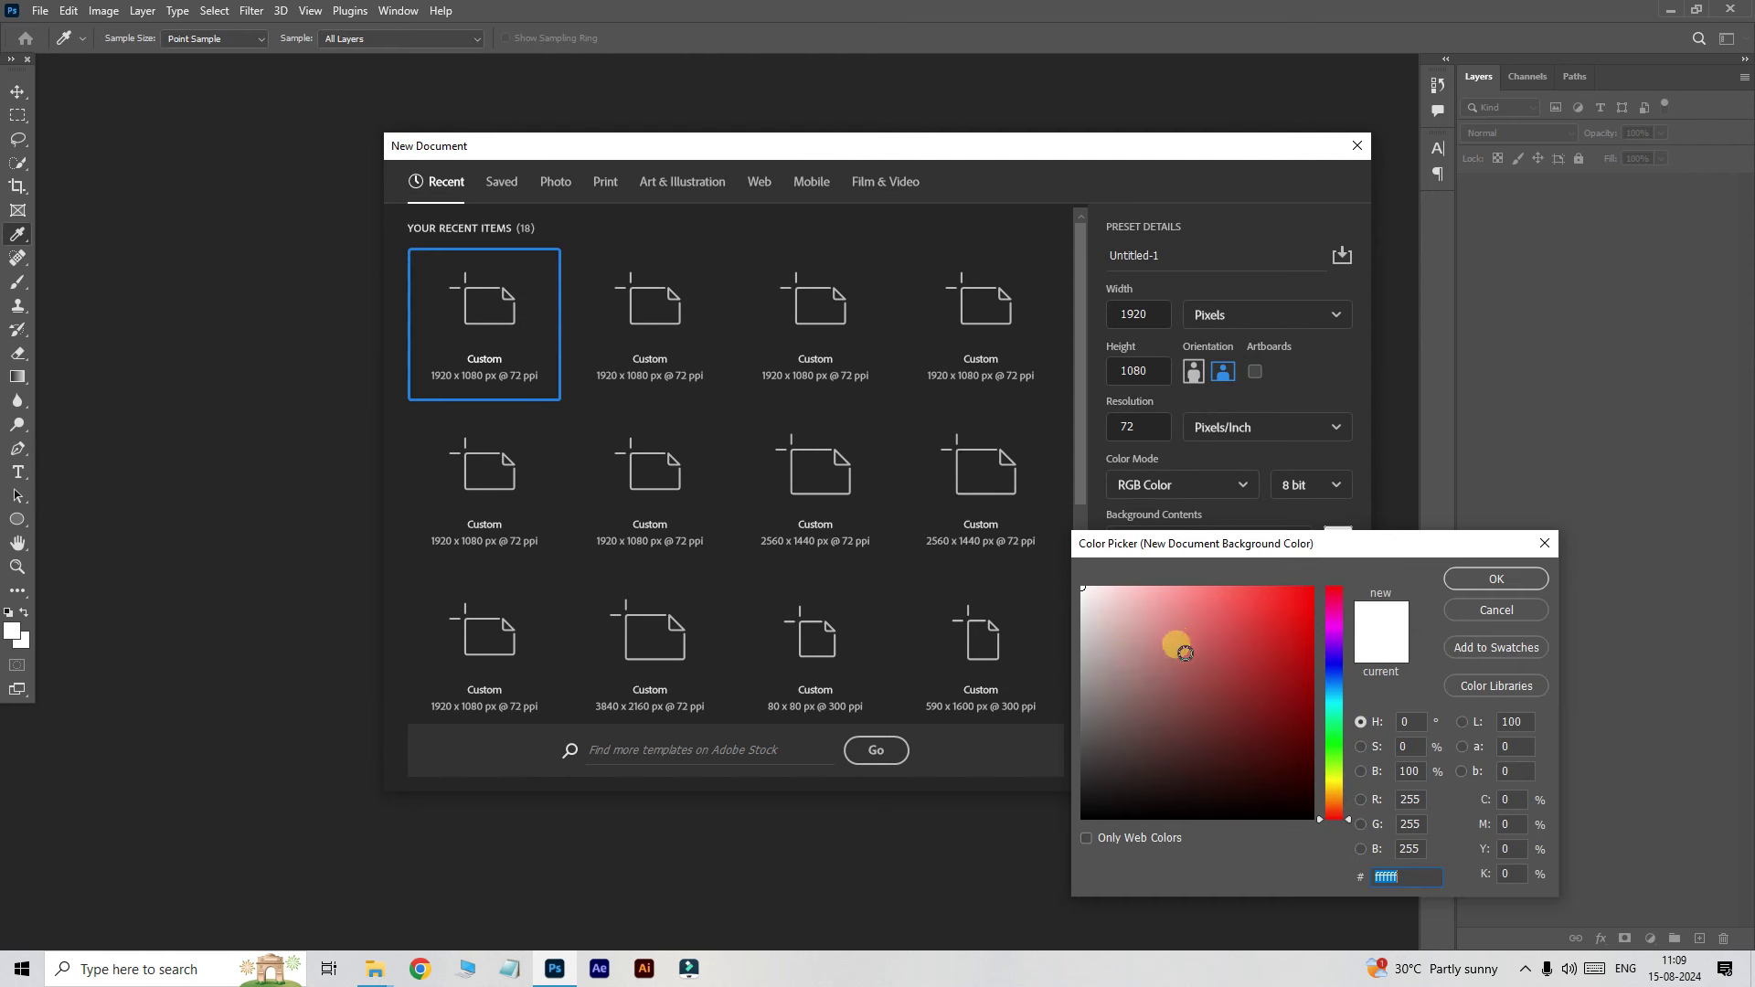
pyautogui.moveTo(1063, 659); pyautogui.dragTo(1065, 650)
pyautogui.click(1455, 579)
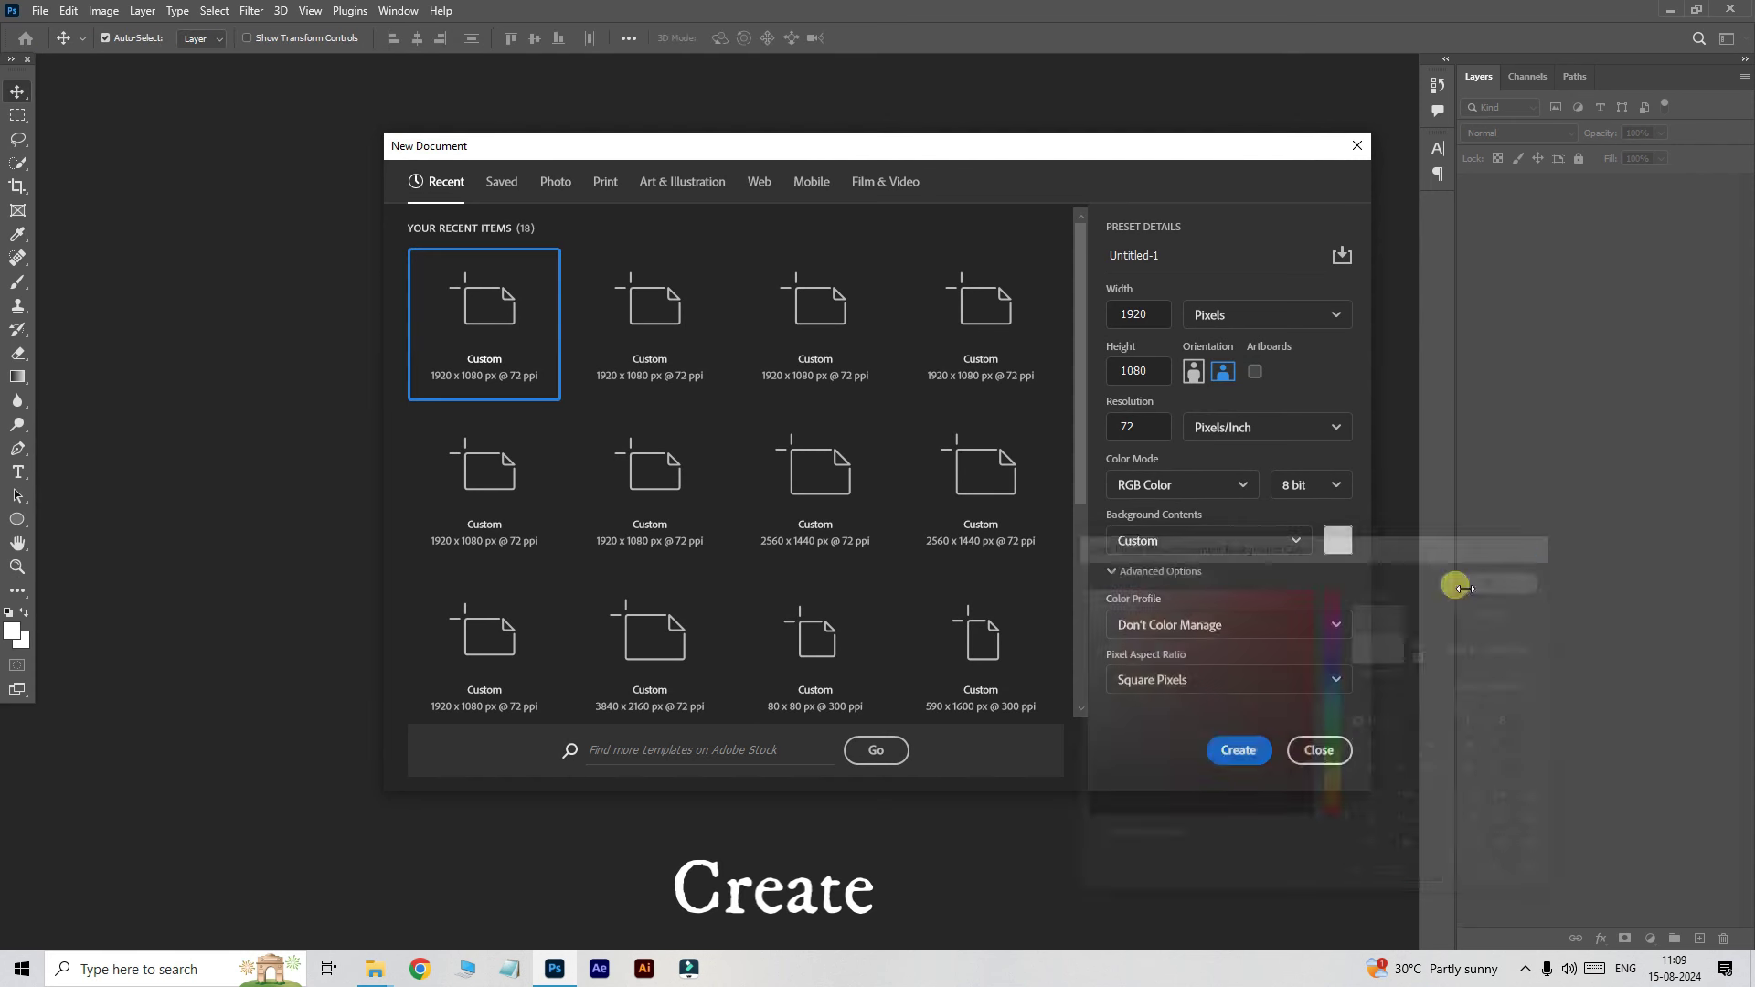
pyautogui.click(1241, 745)
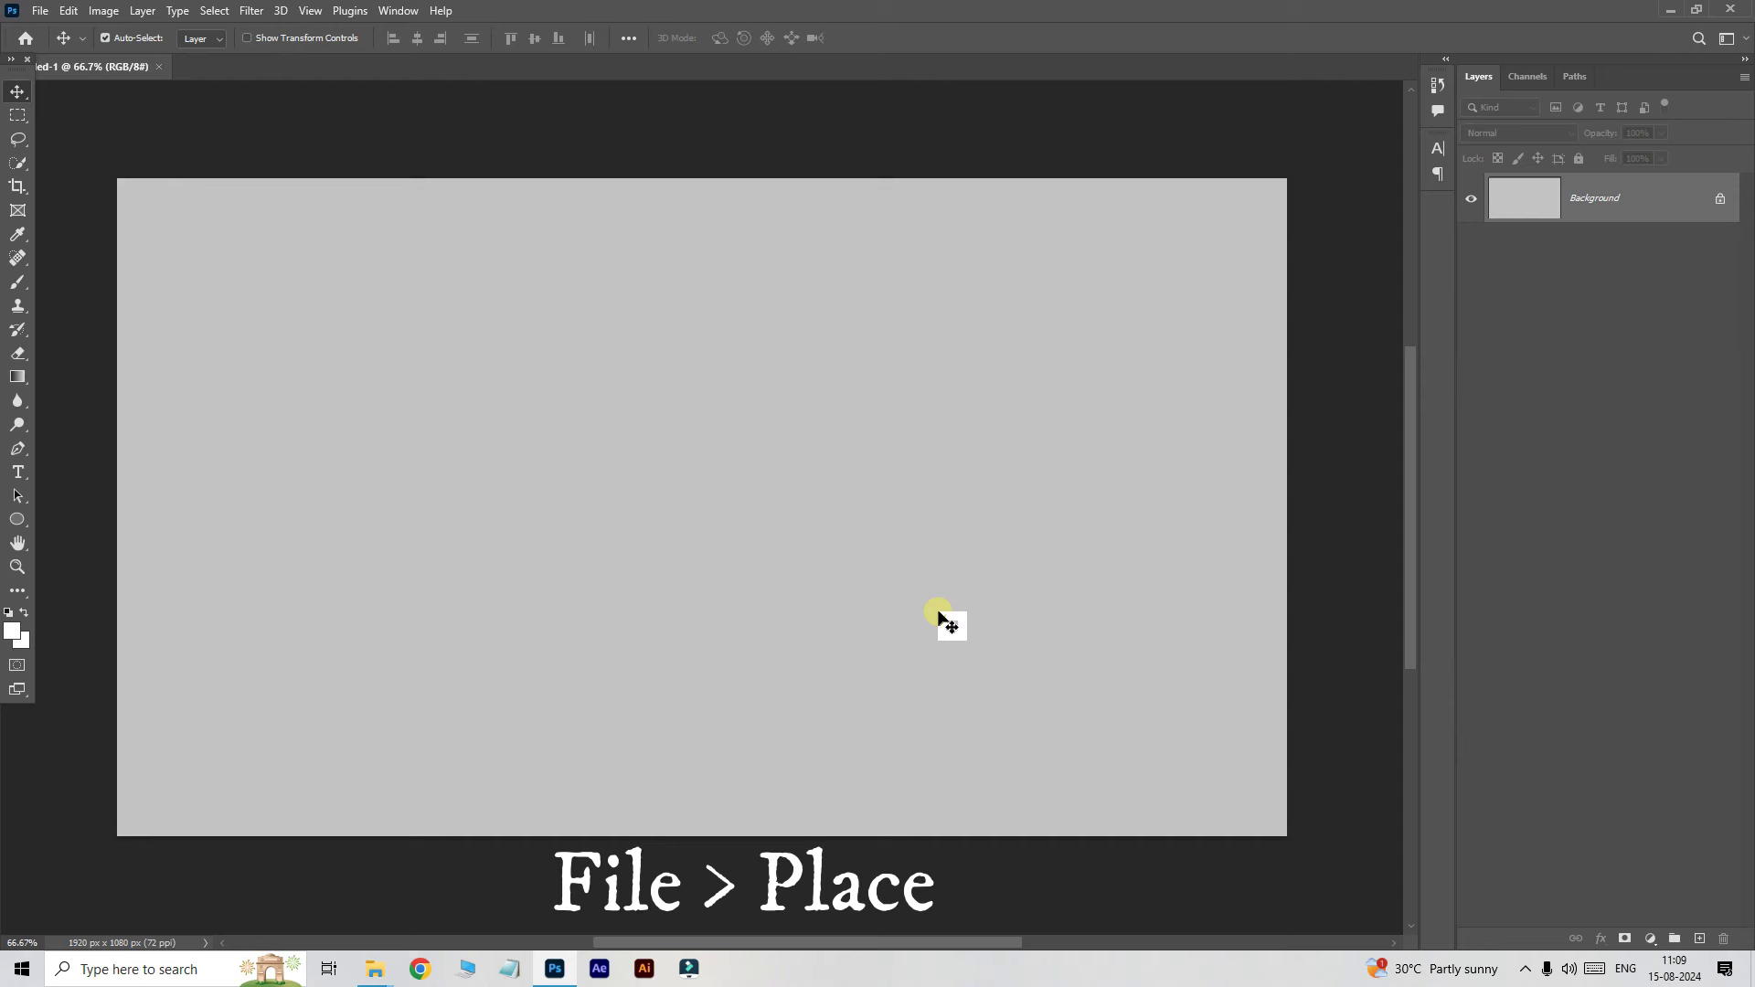
# Step: Place the man's photo IMAGE.jpg as an embedded layer and commit it
pyautogui.click(41, 11)
pyautogui.click(92, 355)
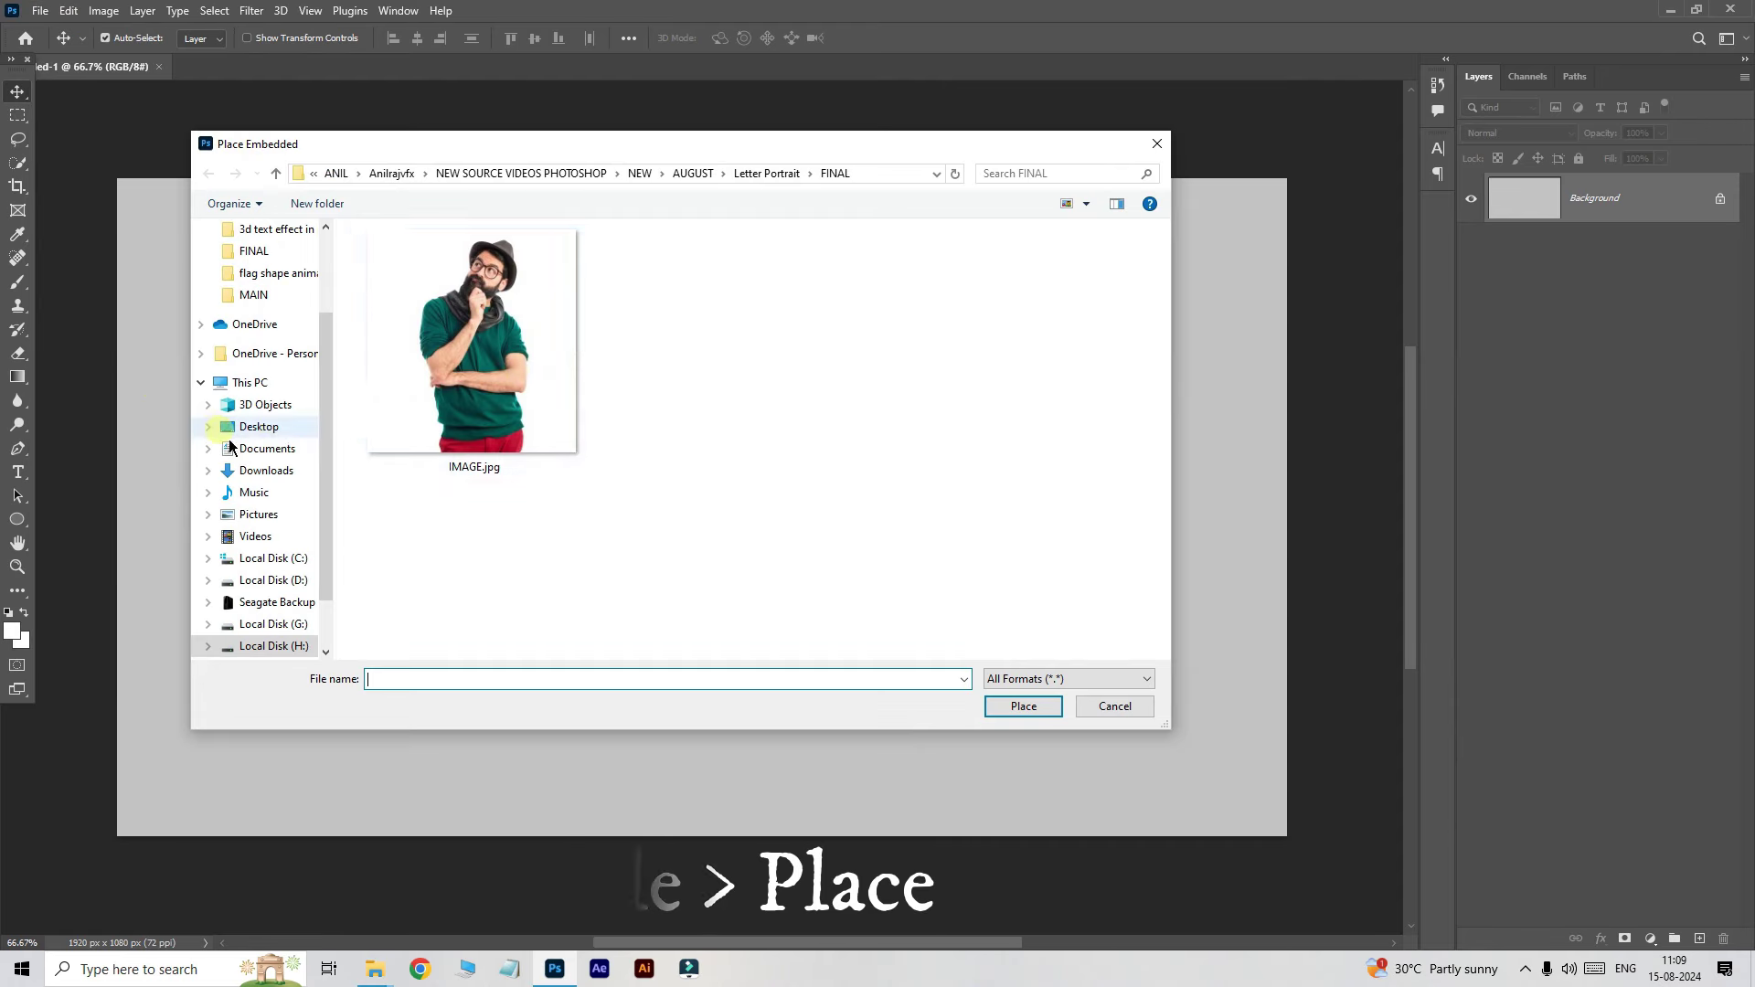
pyautogui.click(473, 343)
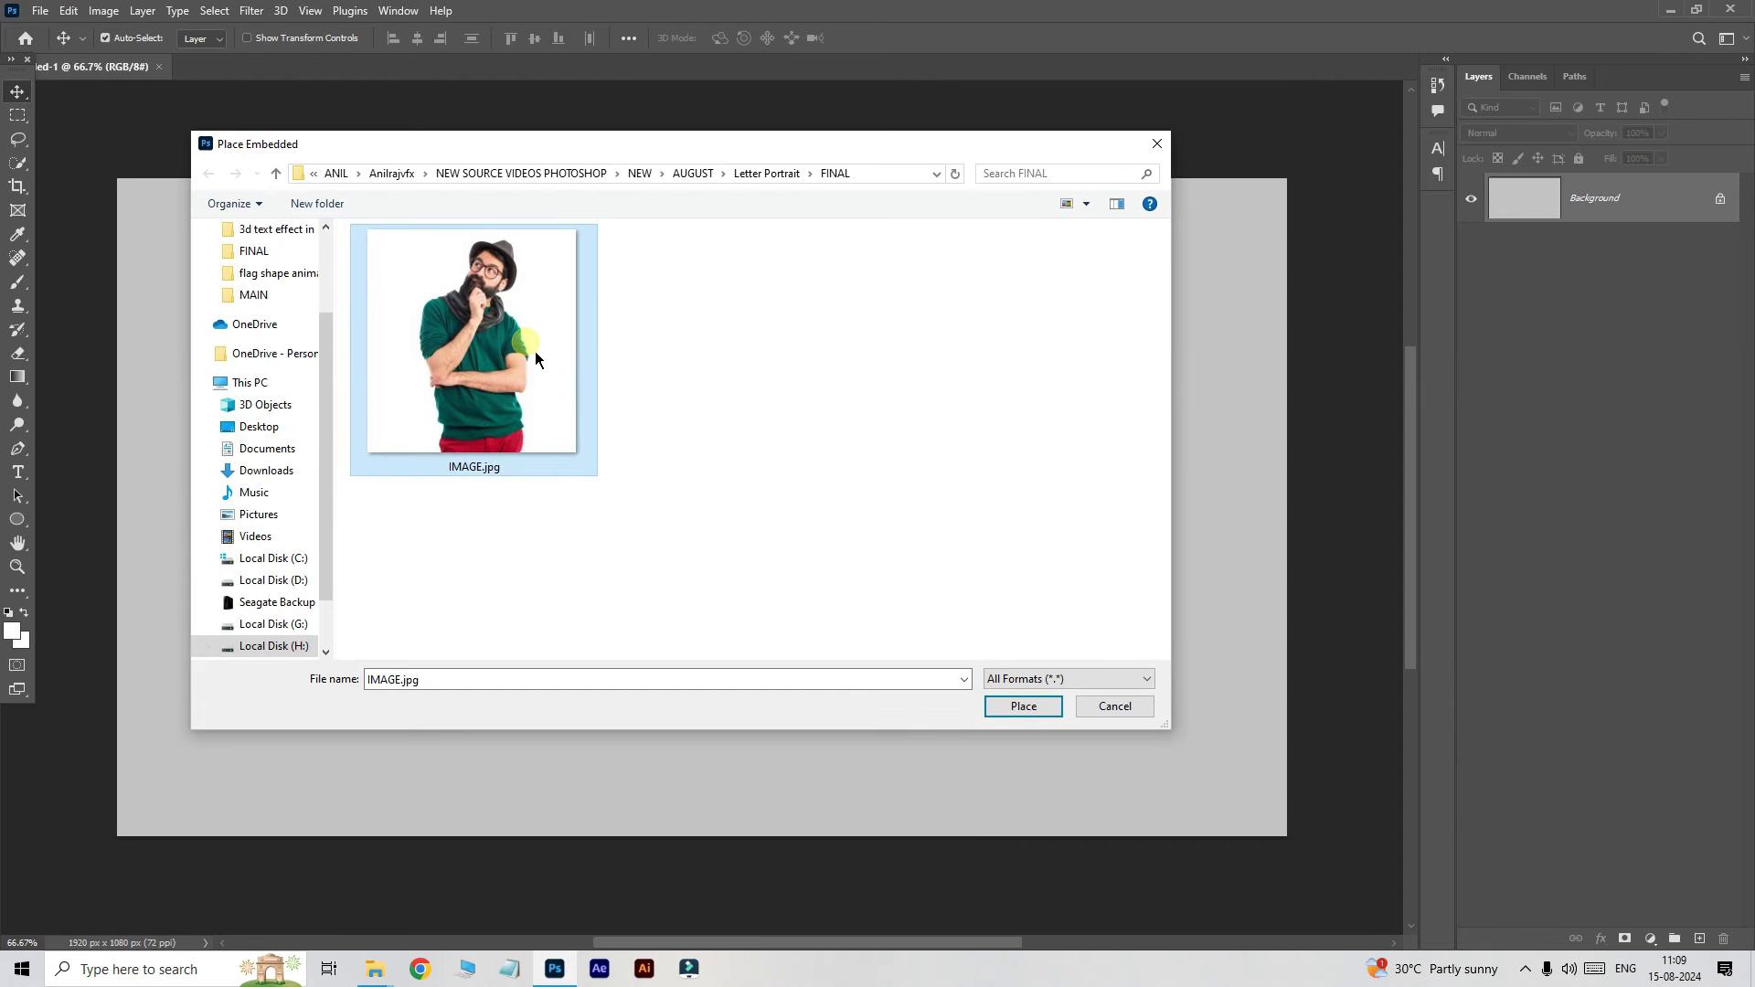
pyautogui.click(1022, 707)
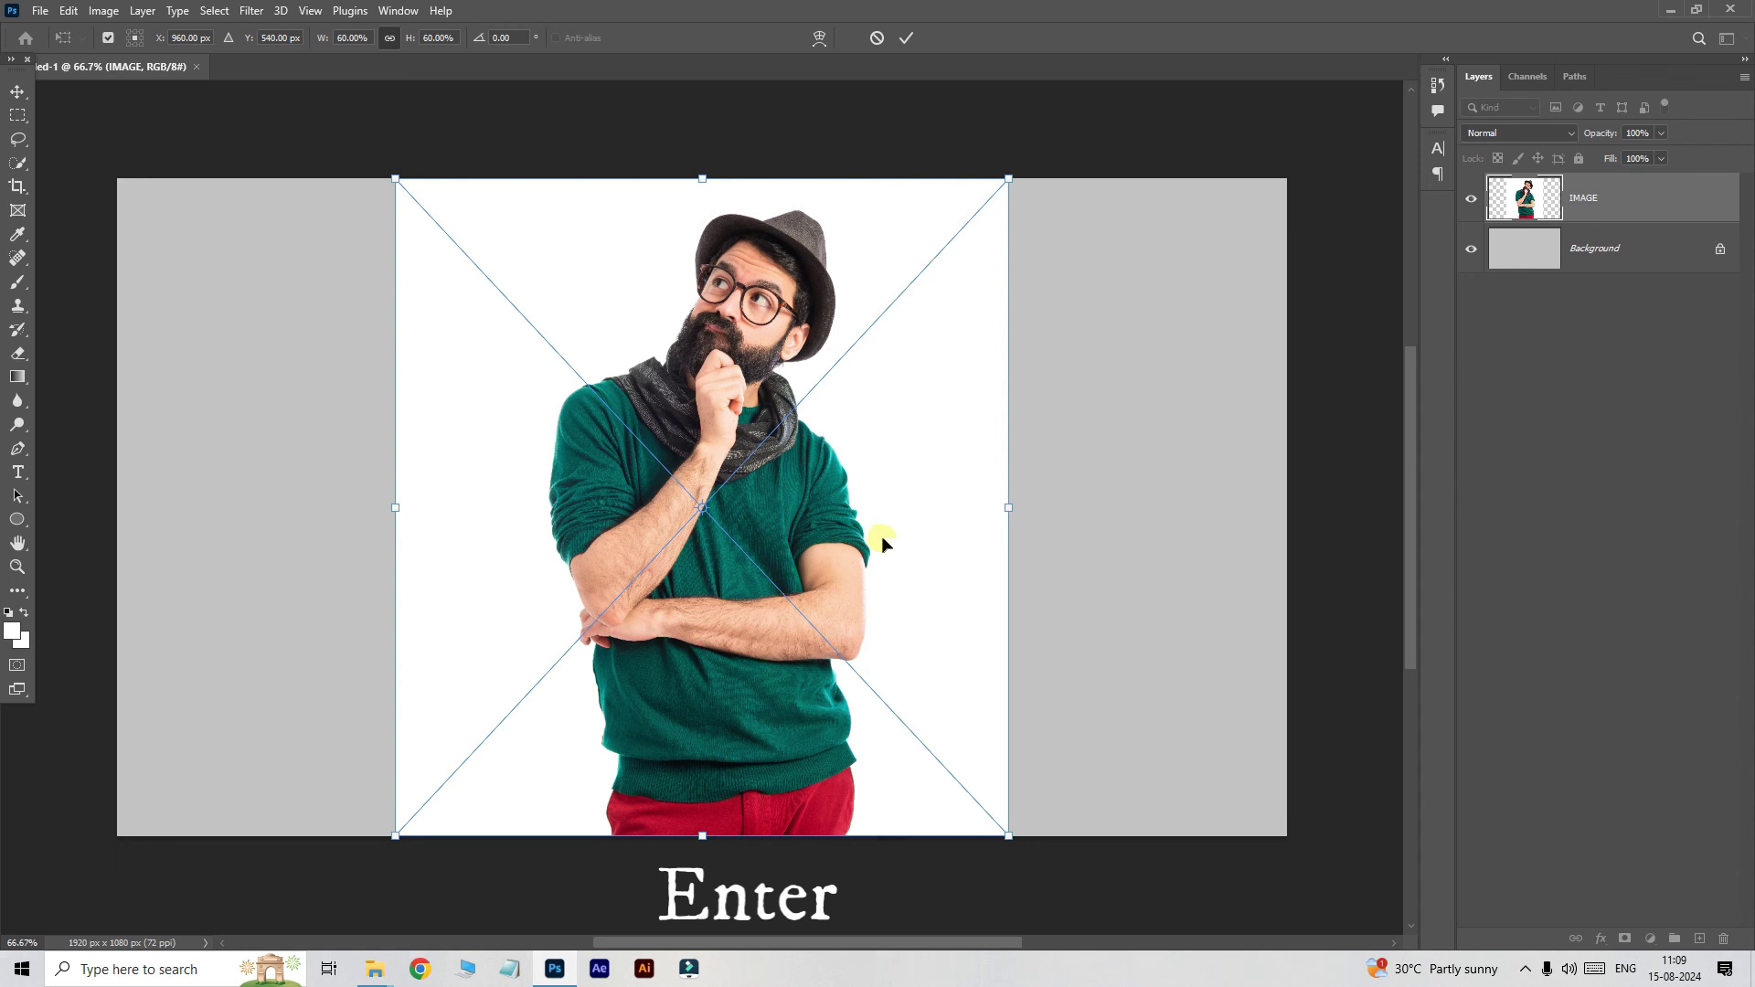
pyautogui.press('Return')
# Step: Select the man with Select Subject and mask away his white backdrop
pyautogui.click(17, 162)
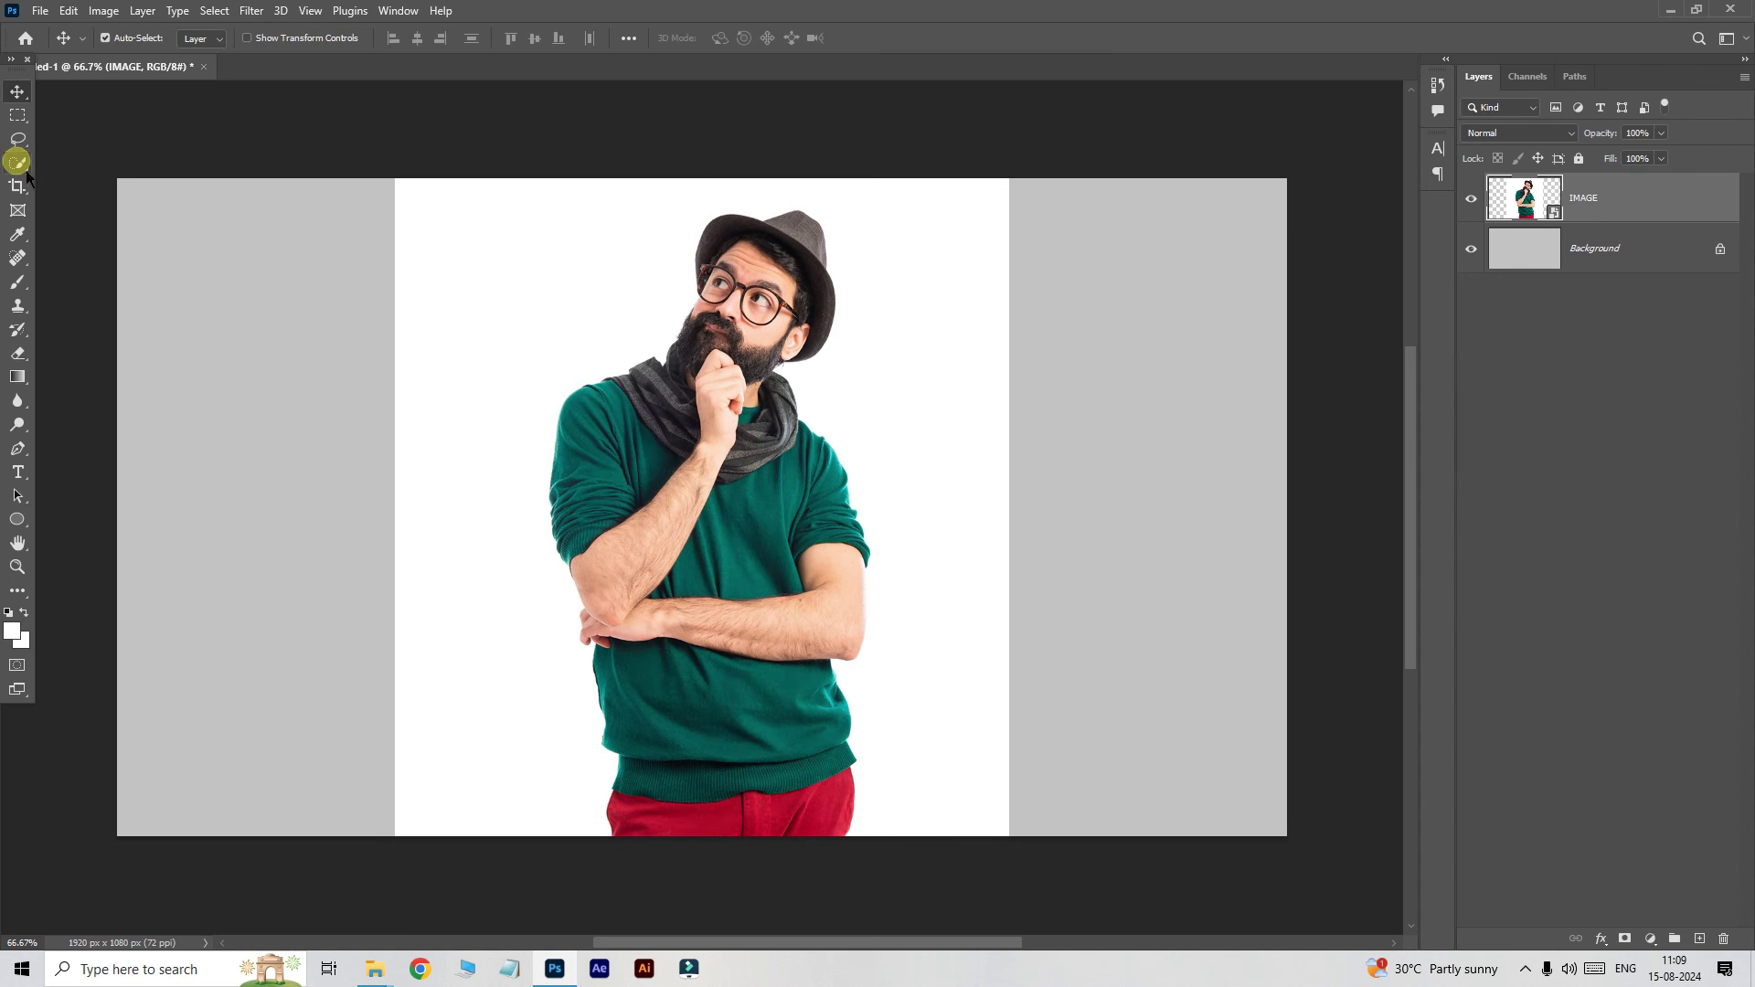
pyautogui.click(525, 42)
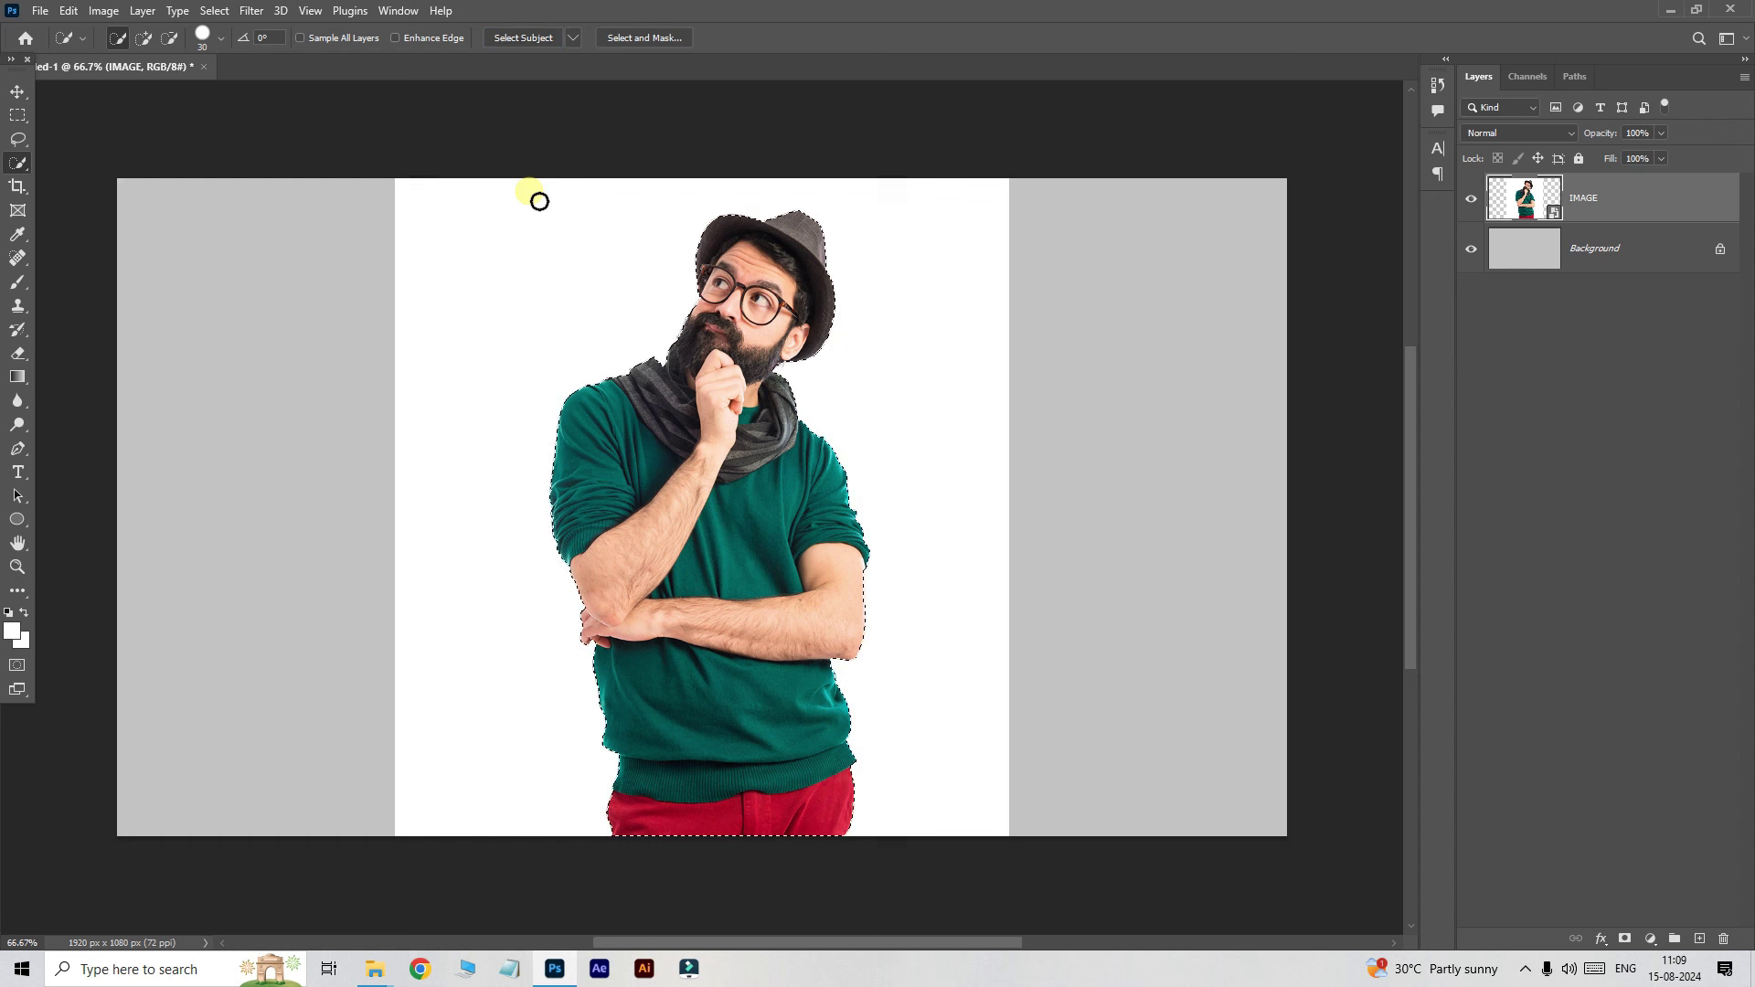
pyautogui.click(1626, 938)
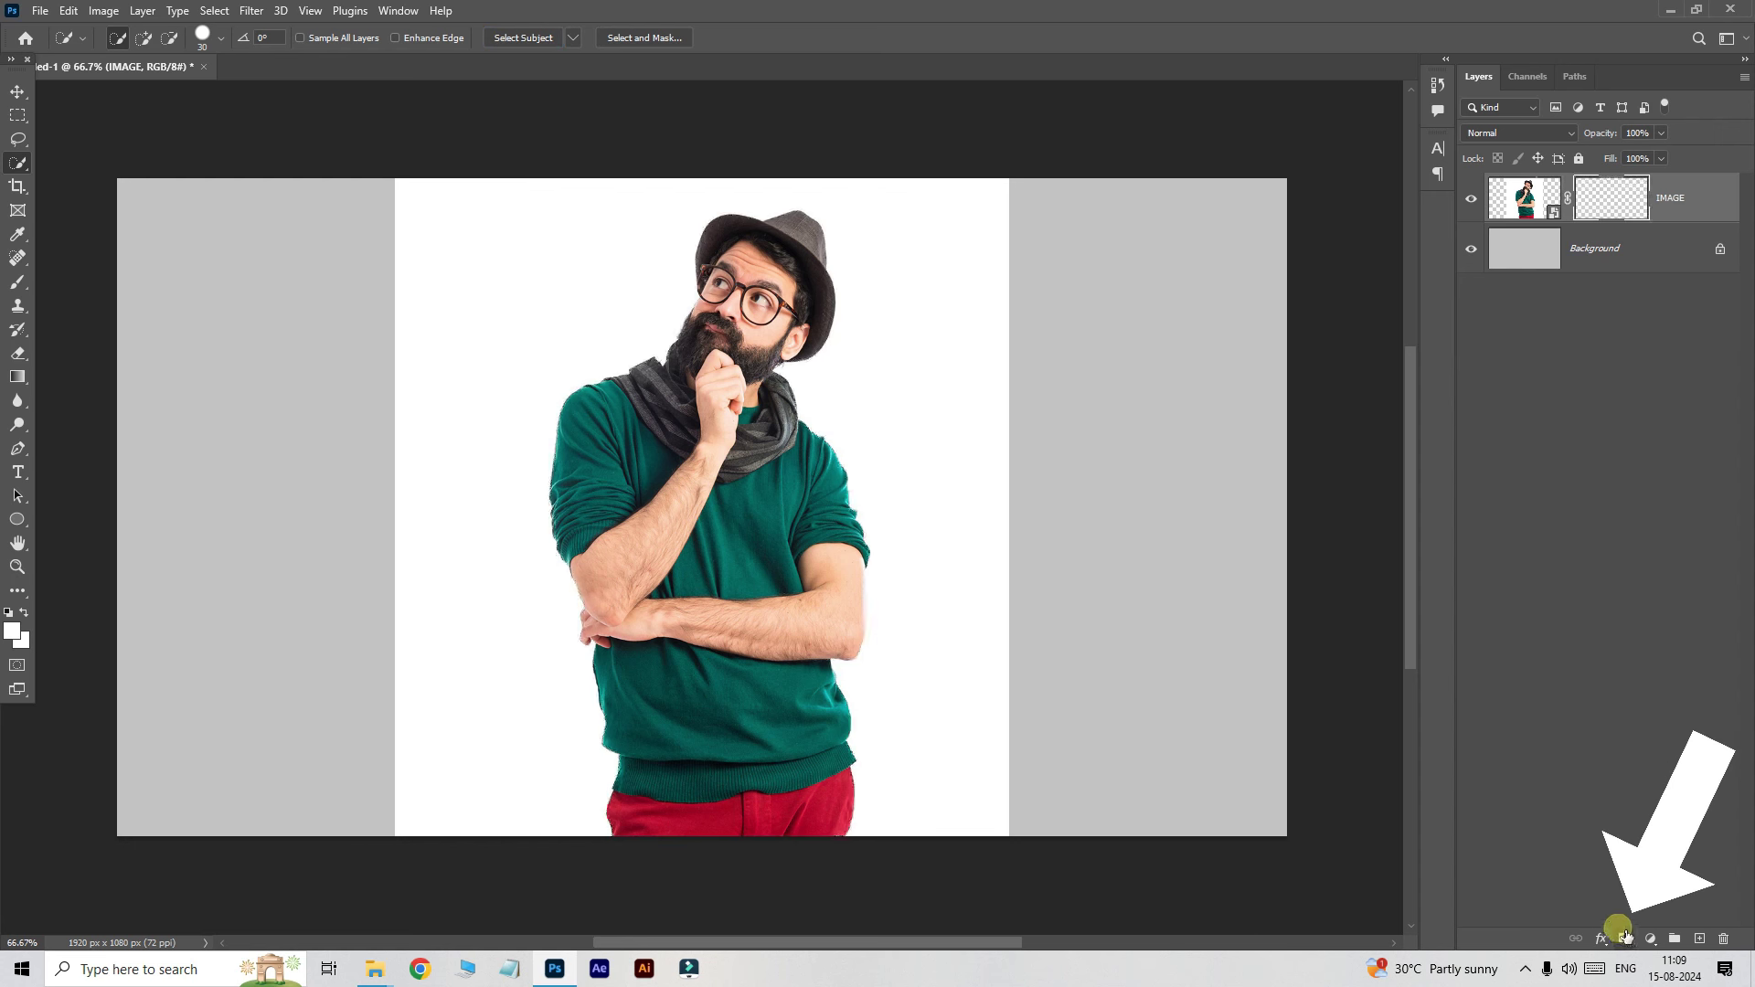
# Step: Type a white letter N on the canvas
pyautogui.click(18, 473)
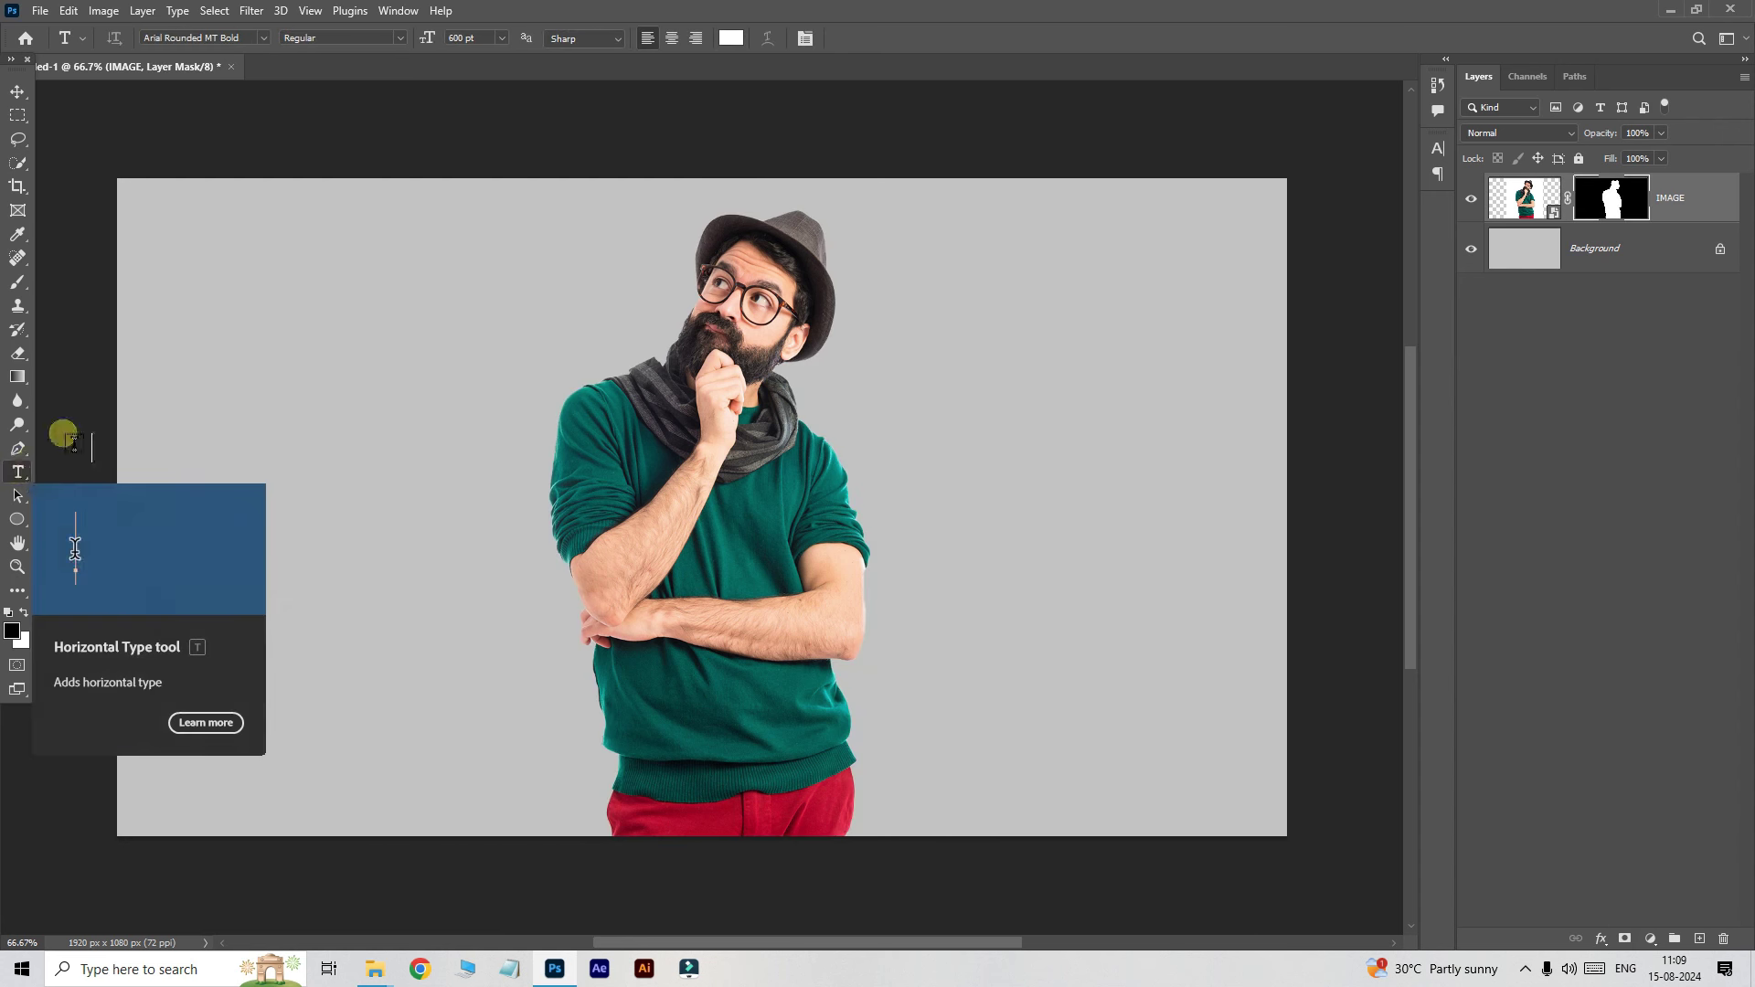
pyautogui.click(705, 39)
pyautogui.click(1497, 579)
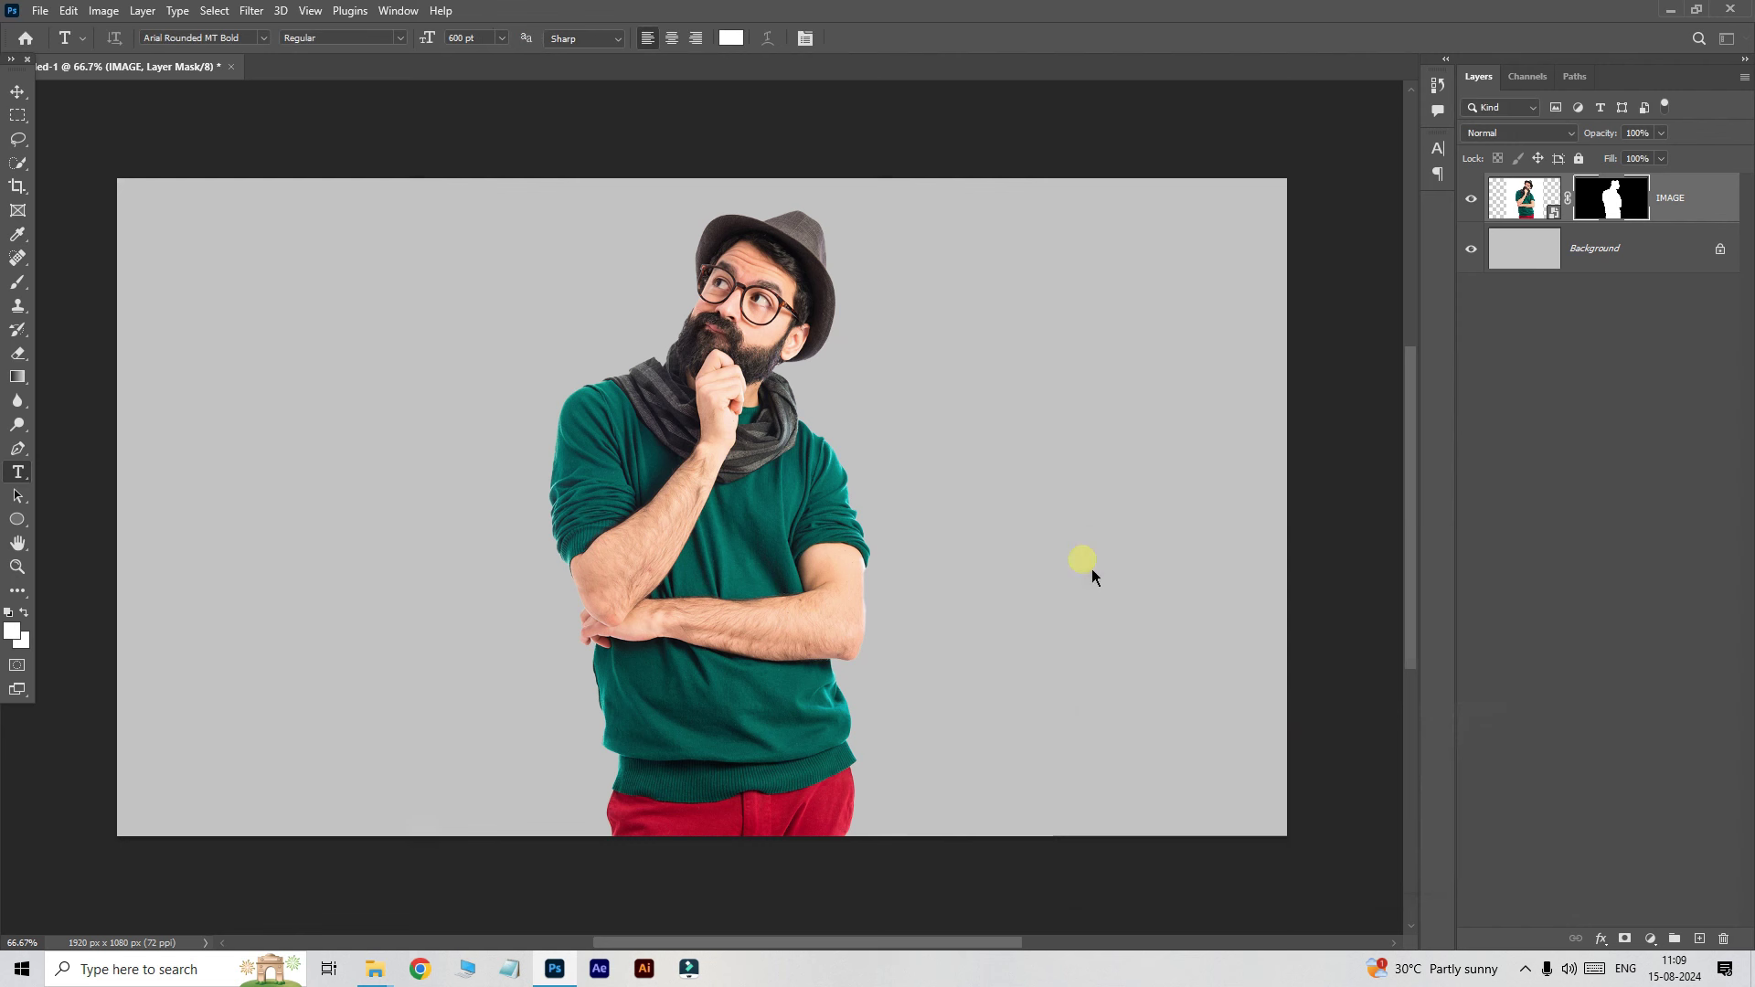
pyautogui.click(504, 518)
pyautogui.write('N')
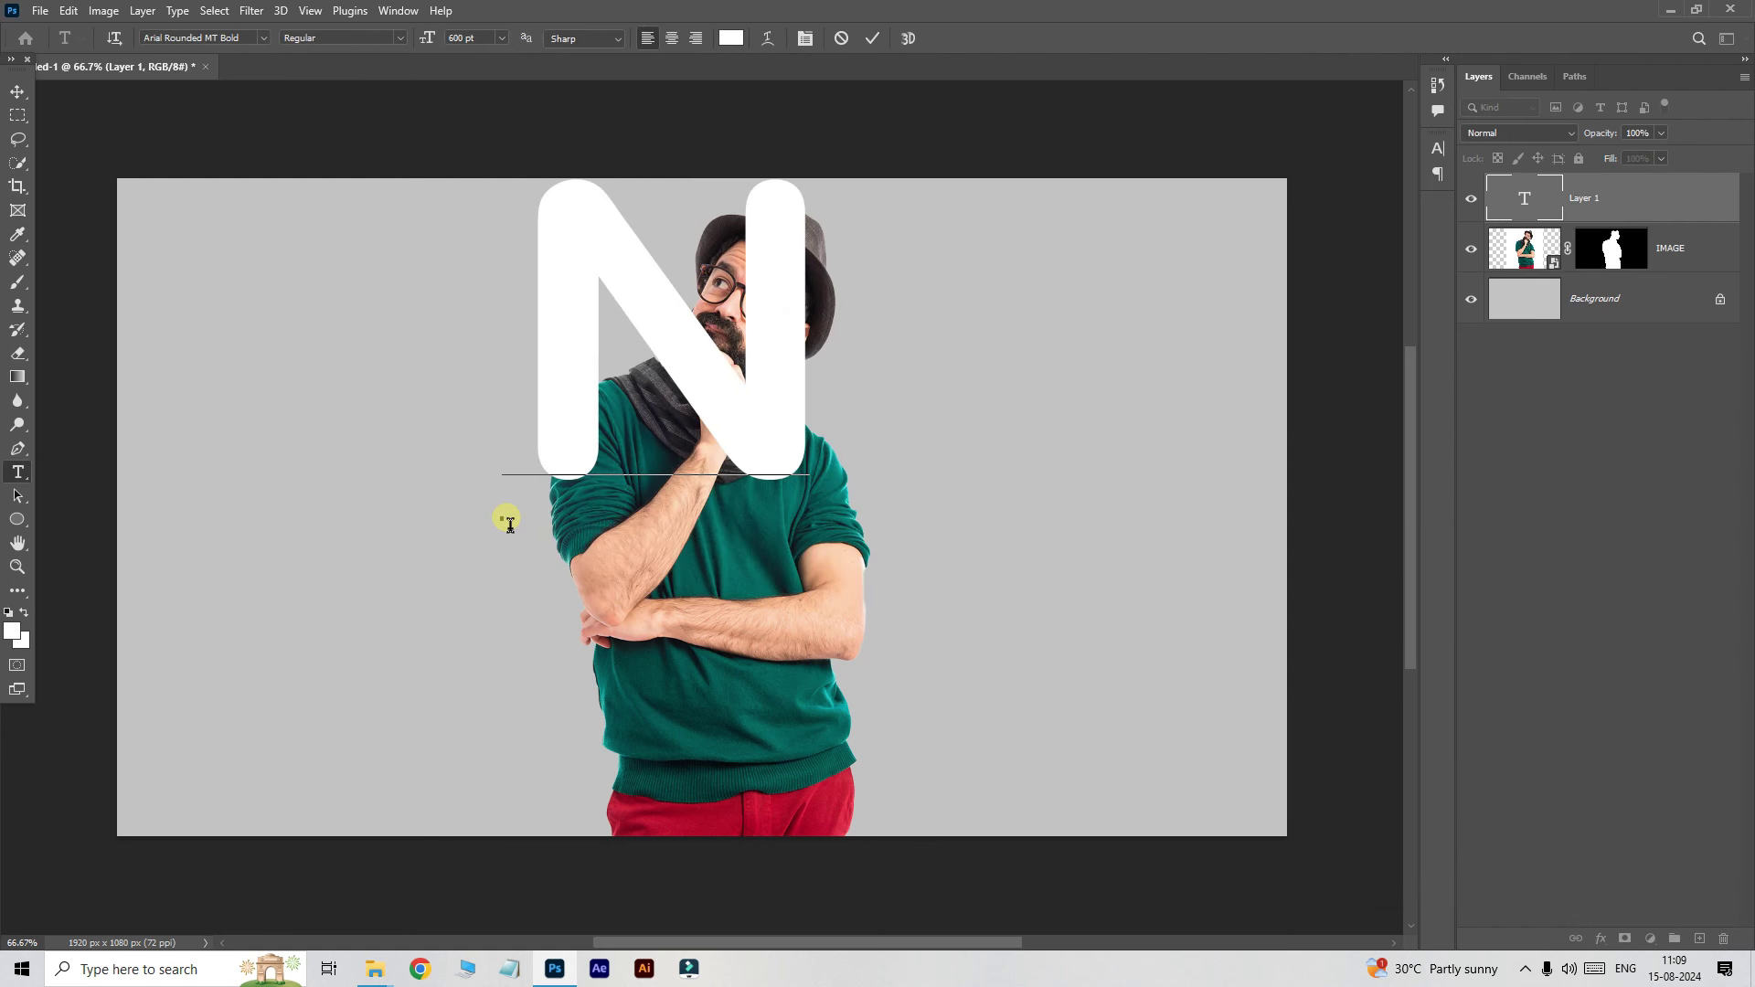
pyautogui.click(19, 91)
# Step: Move the N over the man's torso and enlarge it to about 130%
pyautogui.moveTo(574, 406); pyautogui.dragTo(604, 569)
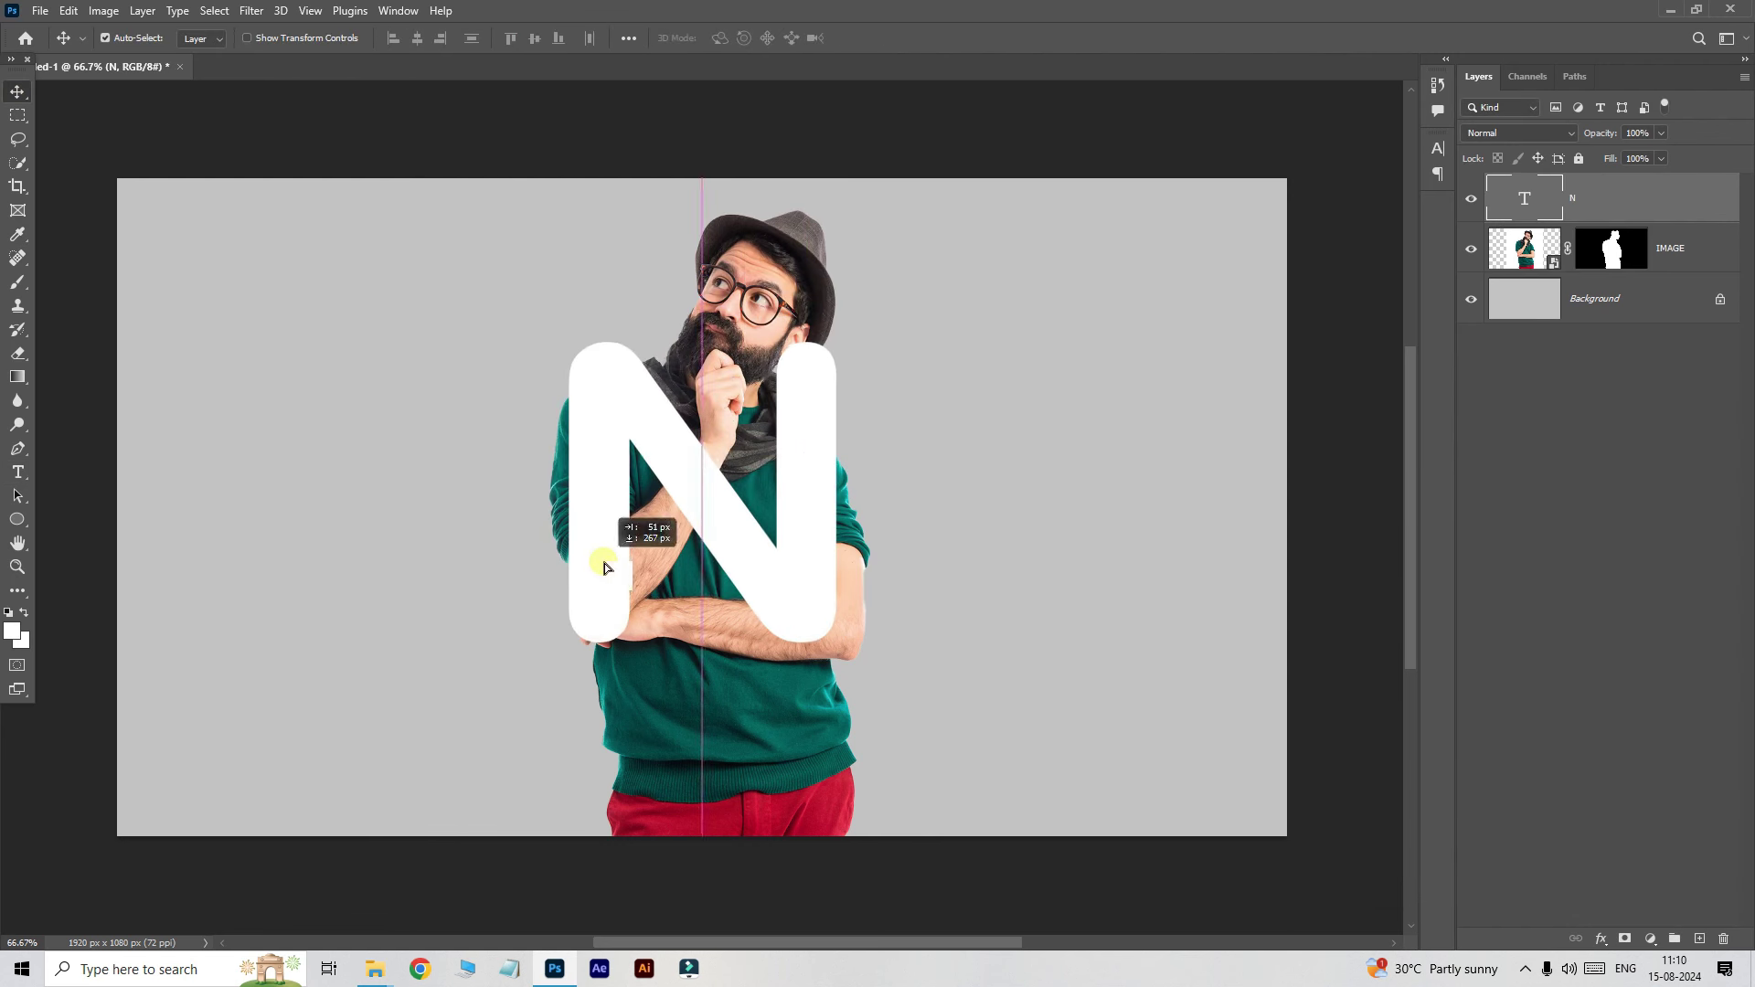
pyautogui.hotkey('ctrl', 't')
pyautogui.moveTo(851, 290); pyautogui.dragTo(893, 233)
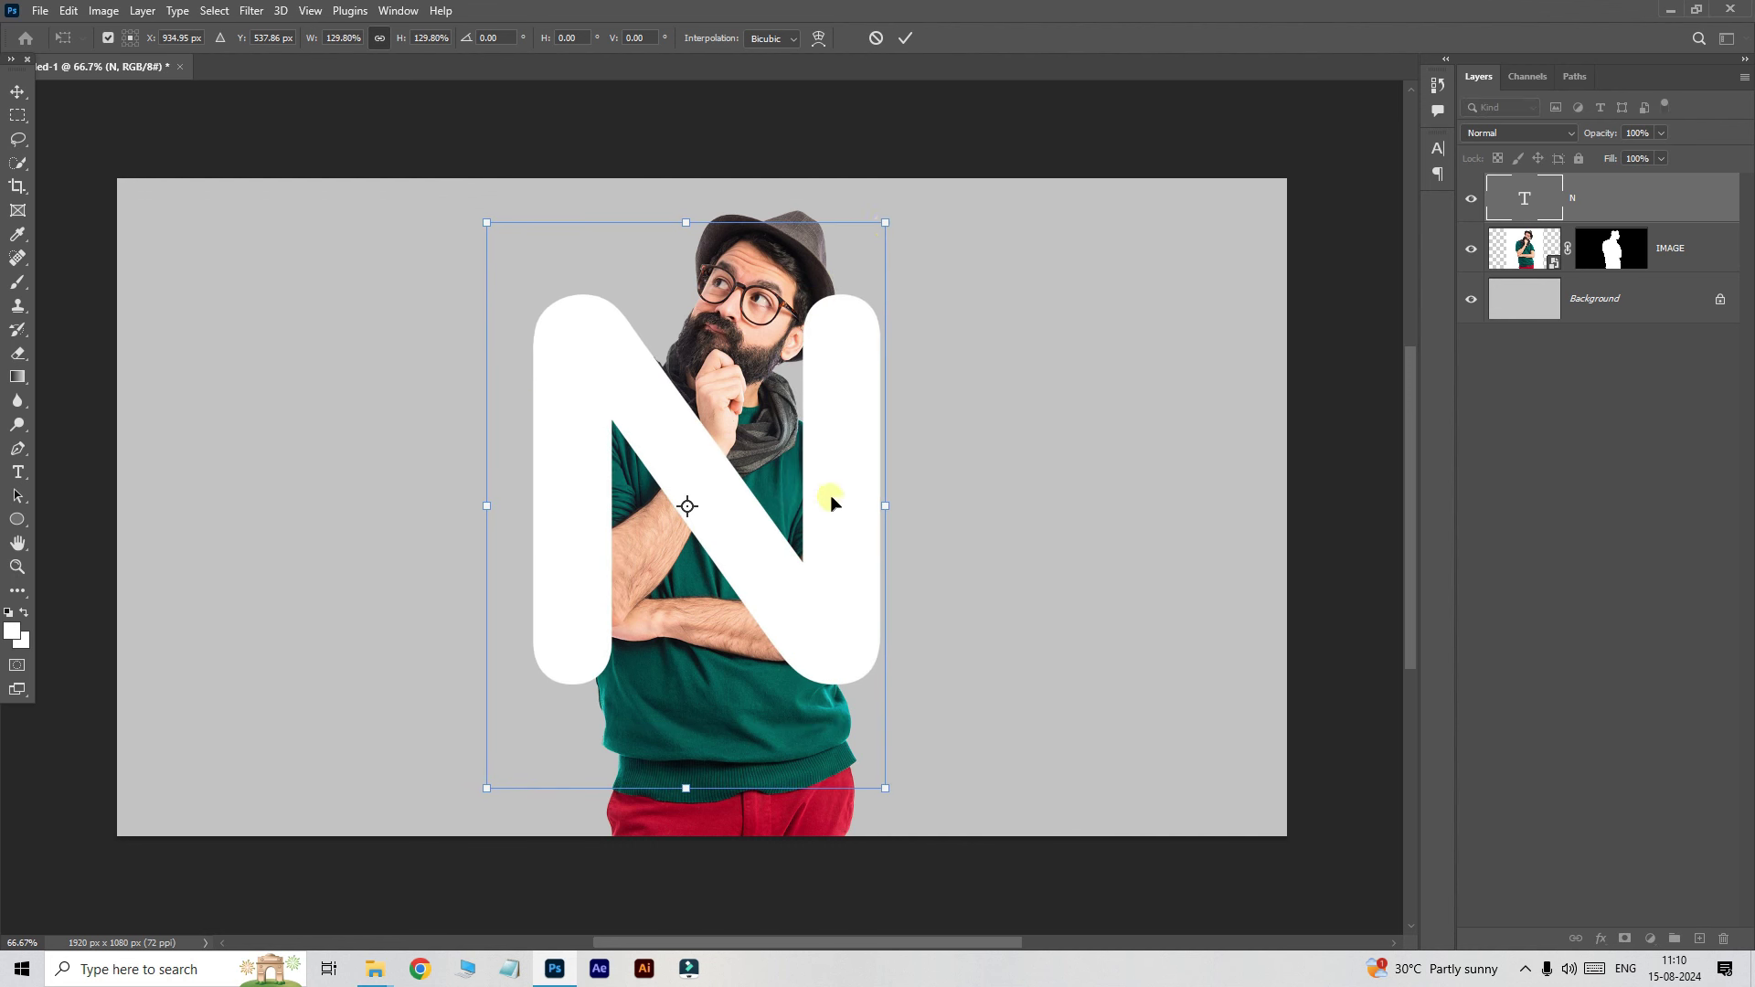
pyautogui.moveTo(831, 496); pyautogui.dragTo(827, 526)
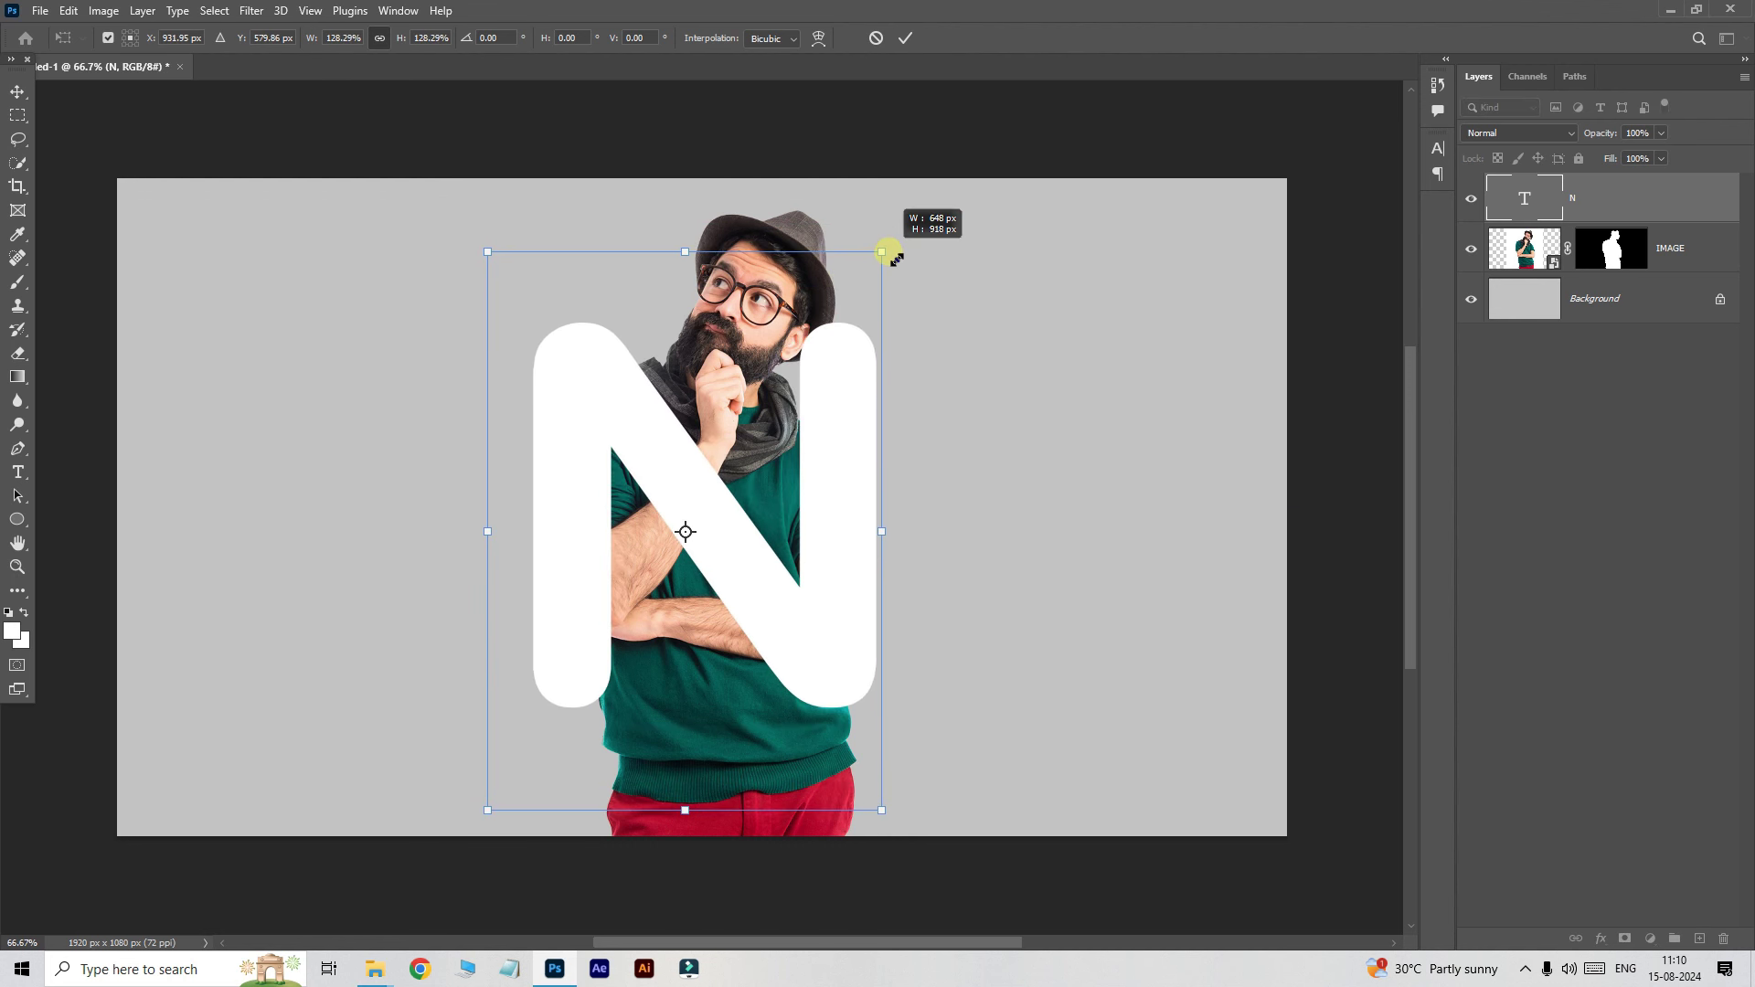
pyautogui.press('Return')
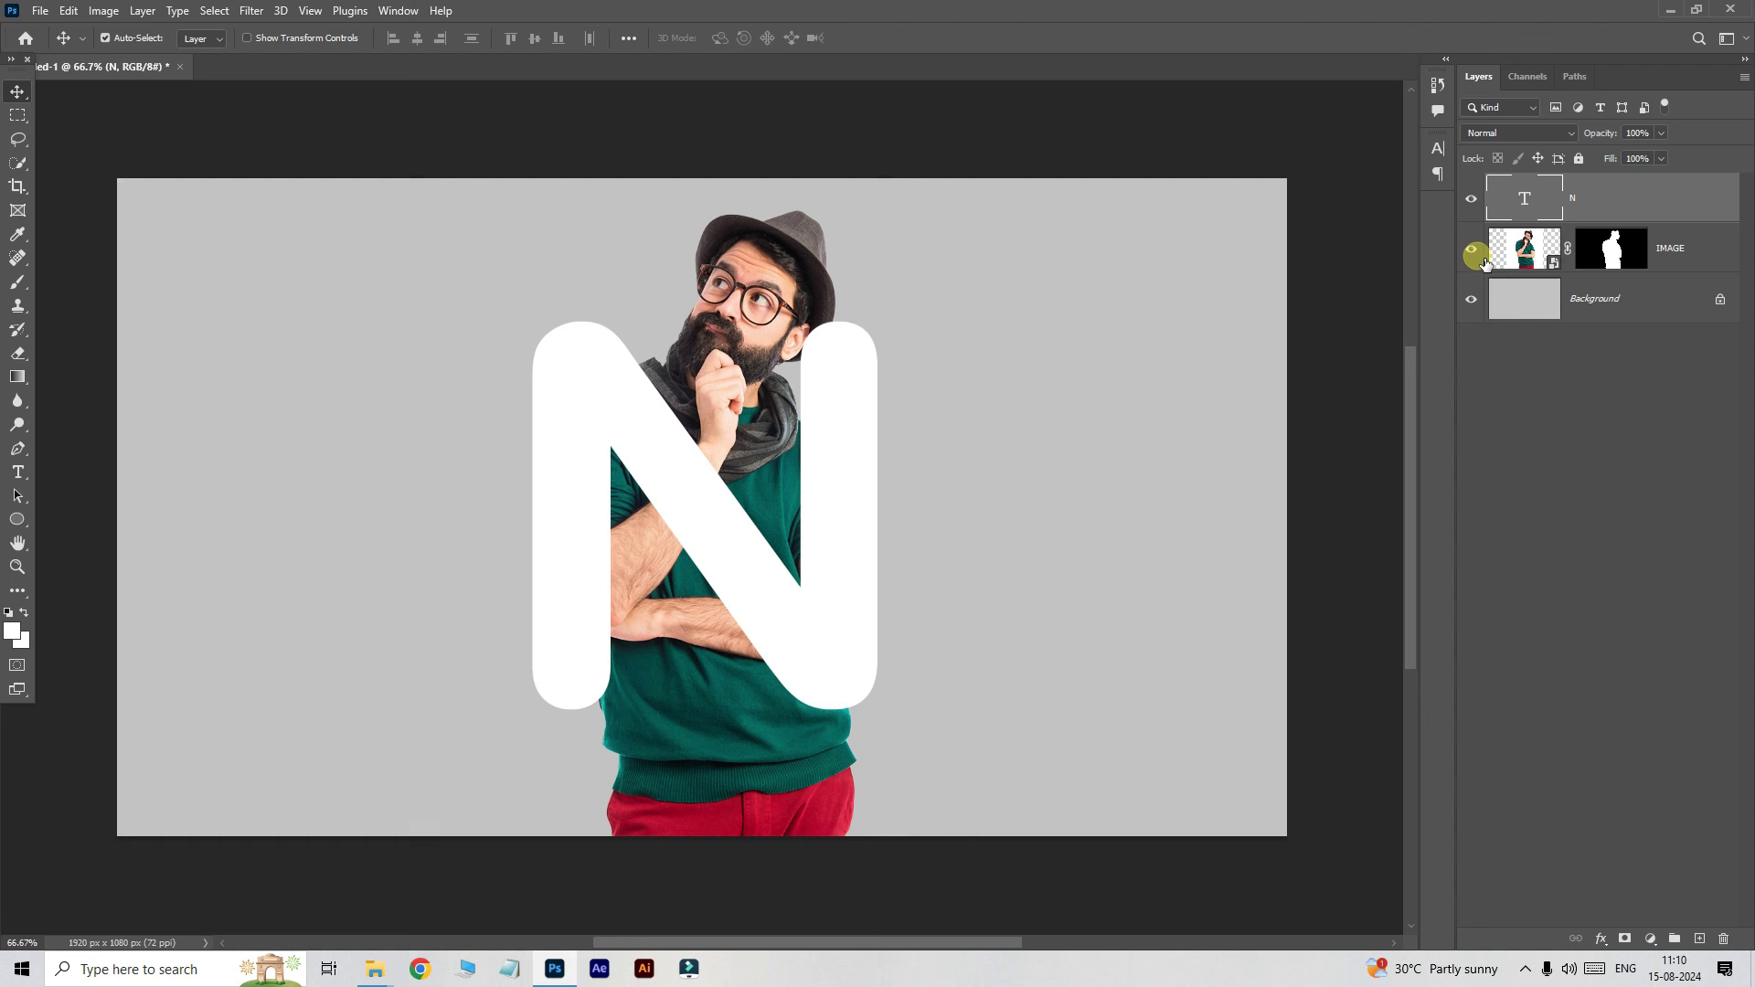
# Step: Stack the photo above the N, shrink it to about 80% and tilt it clockwise
pyautogui.hotkey('ctrl', '[')
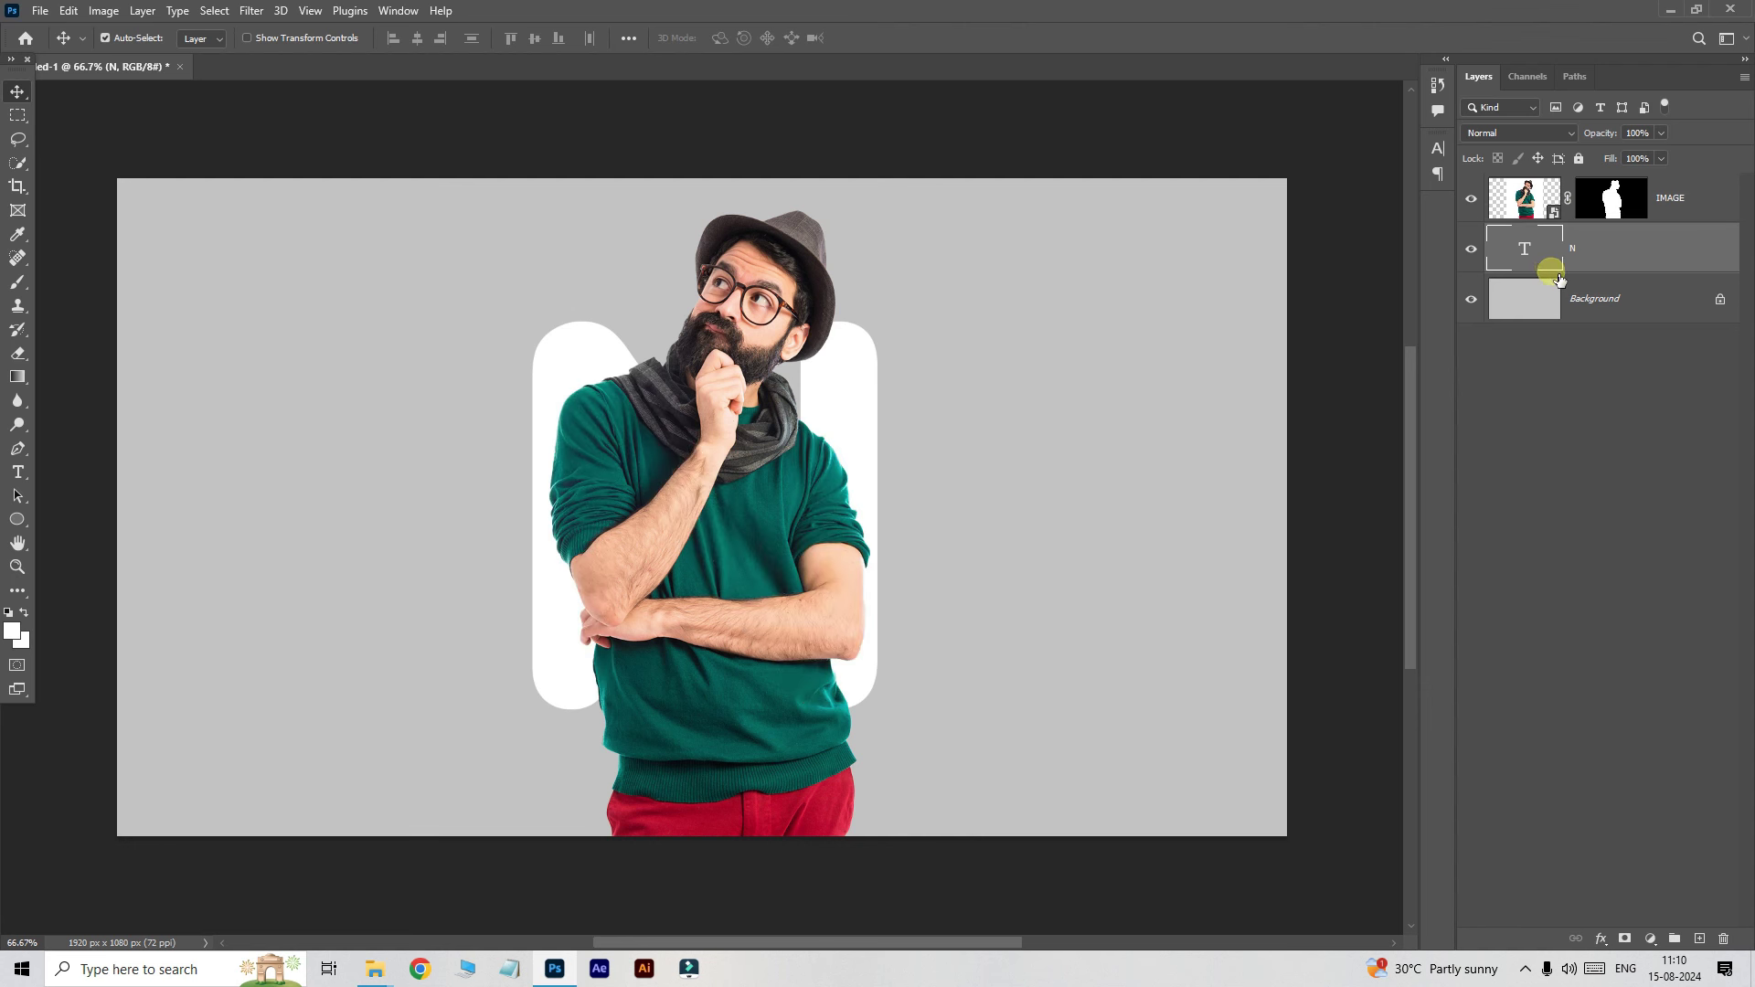
pyautogui.click(1539, 206)
pyautogui.hotkey('ctrl', 't')
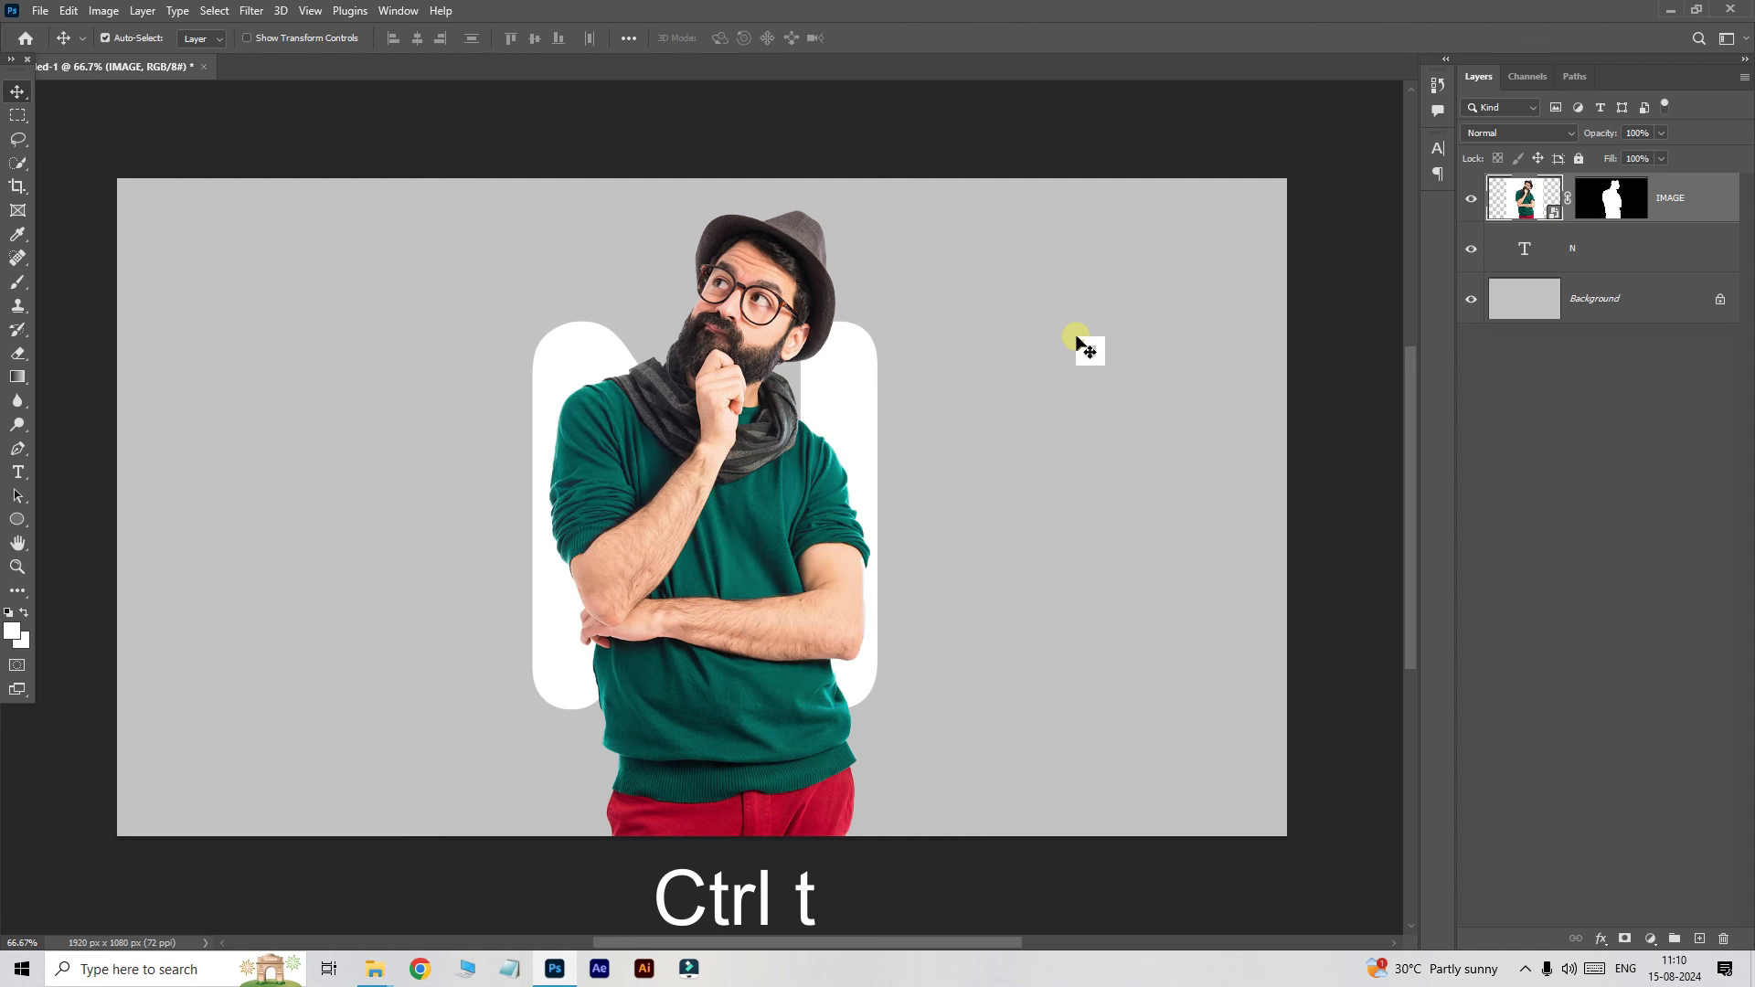
pyautogui.moveTo(1007, 177); pyautogui.dragTo(948, 248)
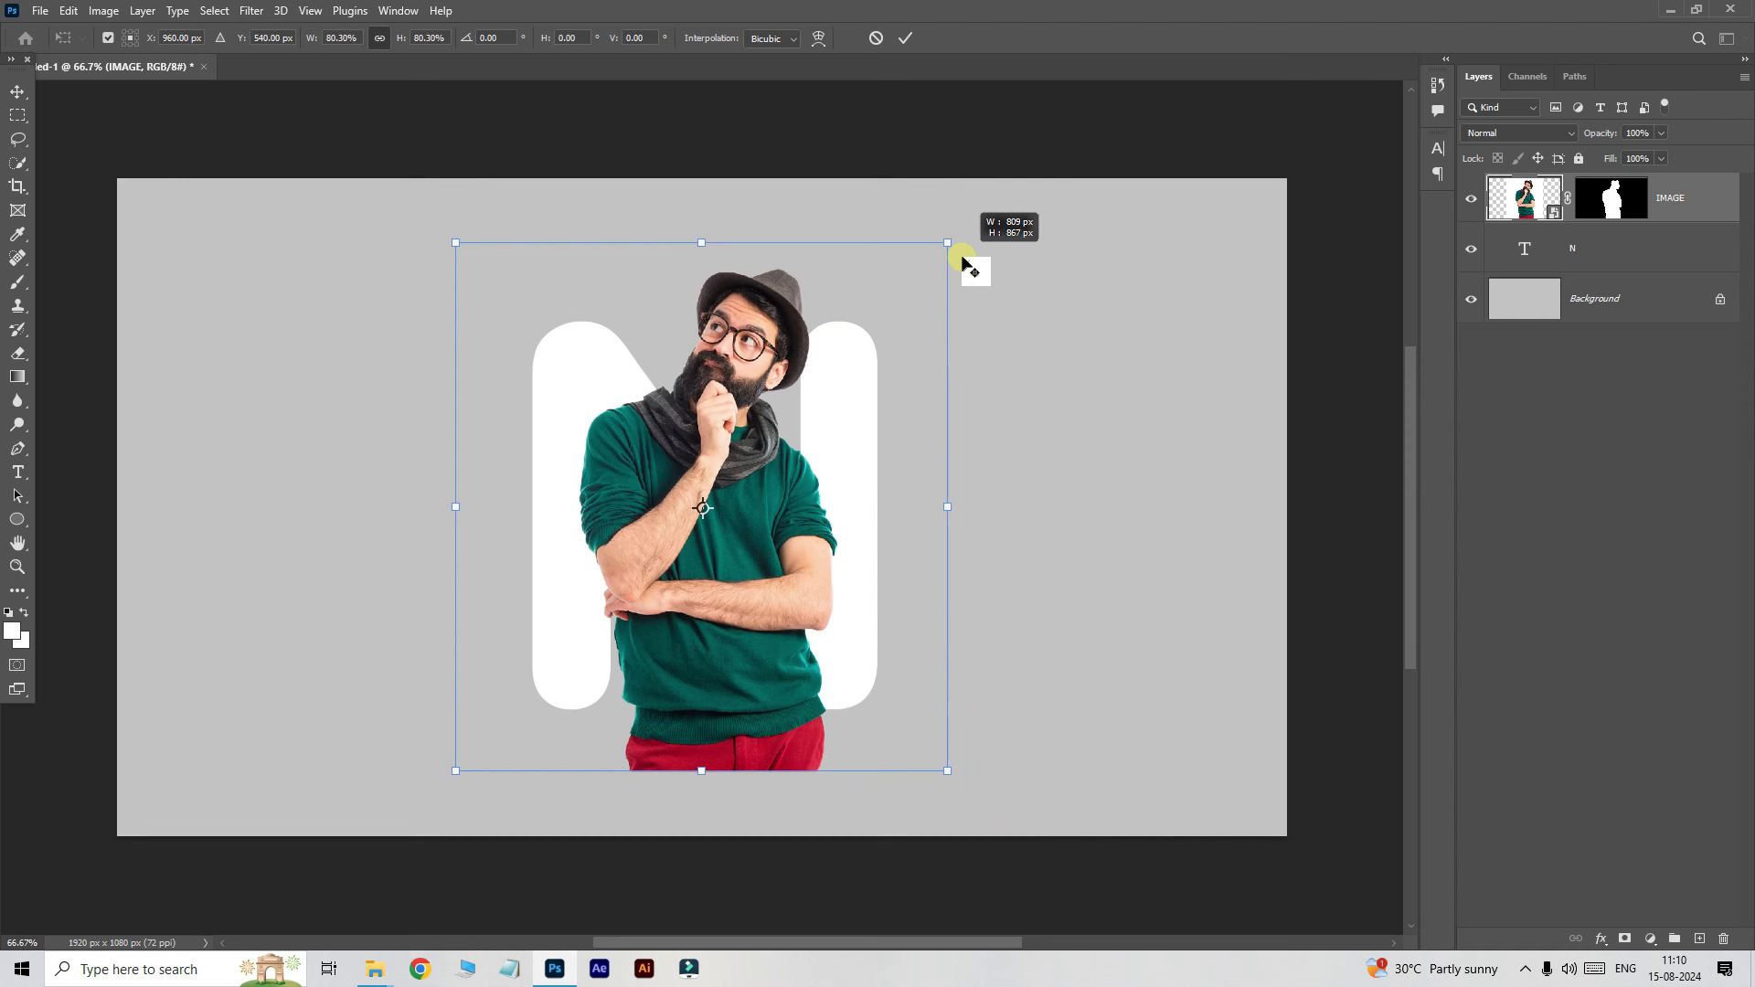
pyautogui.moveTo(842, 482)
pyautogui.mouseDown()
pyautogui.moveTo(958, 440)
pyautogui.moveTo(877, 496)
pyautogui.mouseUp()
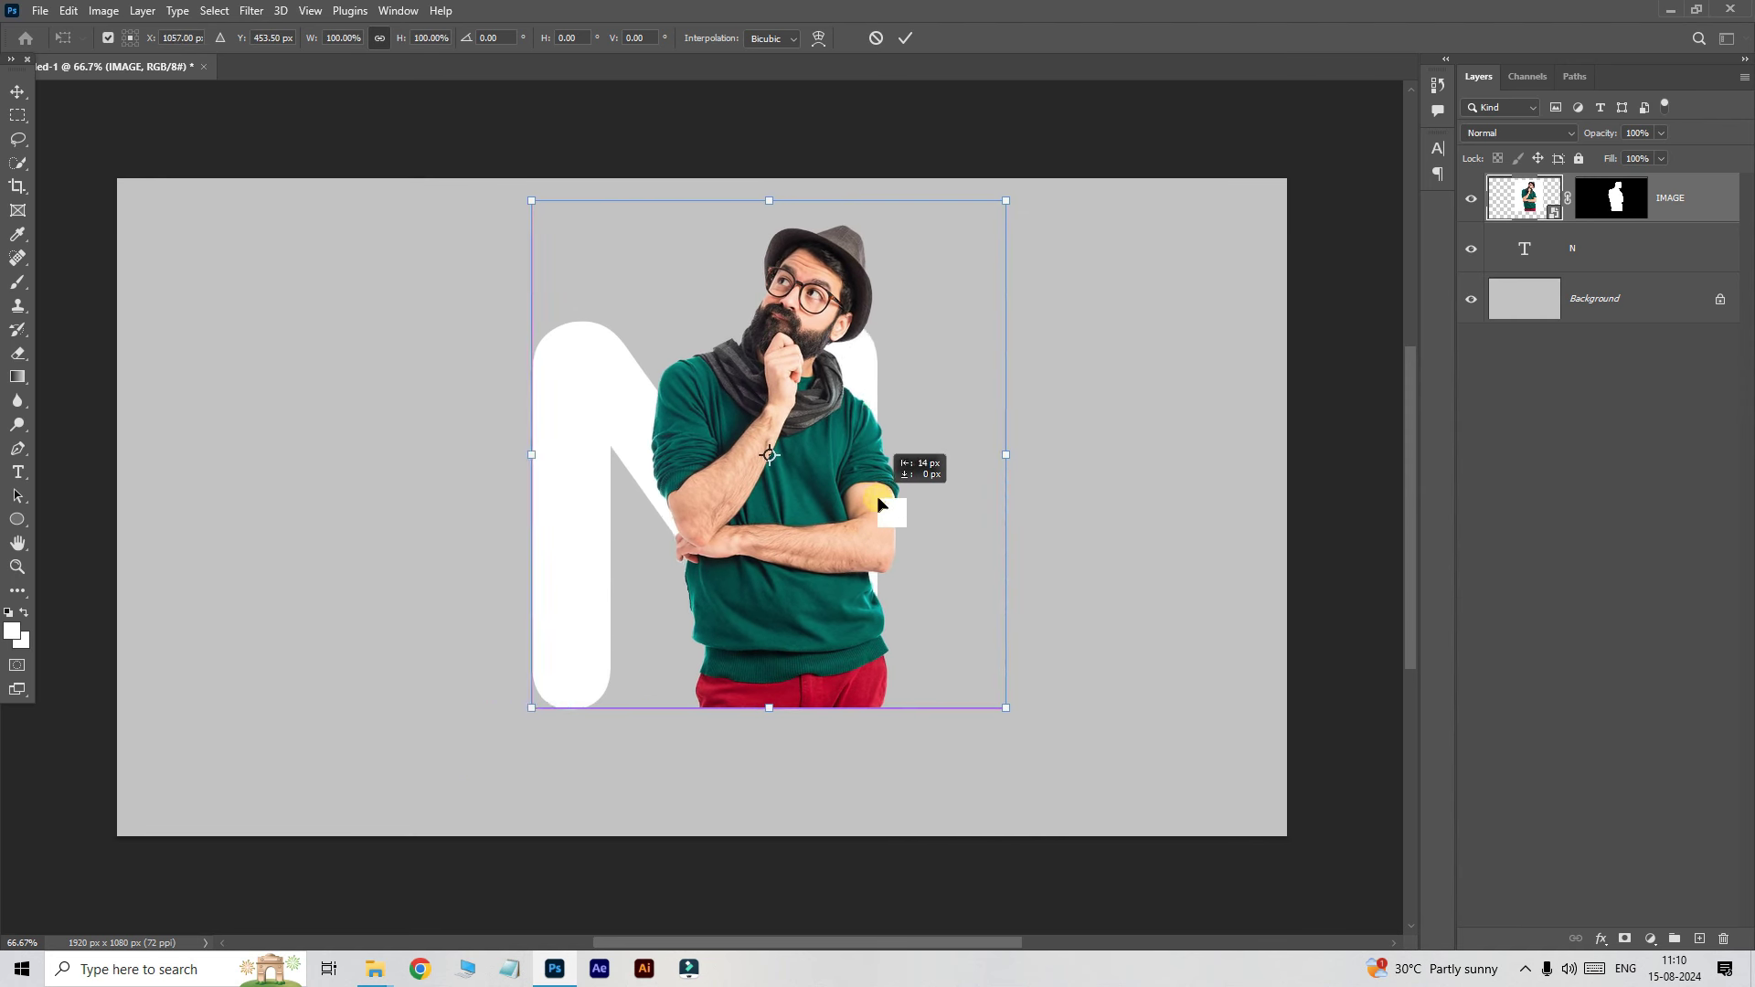
pyautogui.moveTo(1044, 181); pyautogui.dragTo(1073, 213)
pyautogui.moveTo(878, 413); pyautogui.dragTo(960, 391)
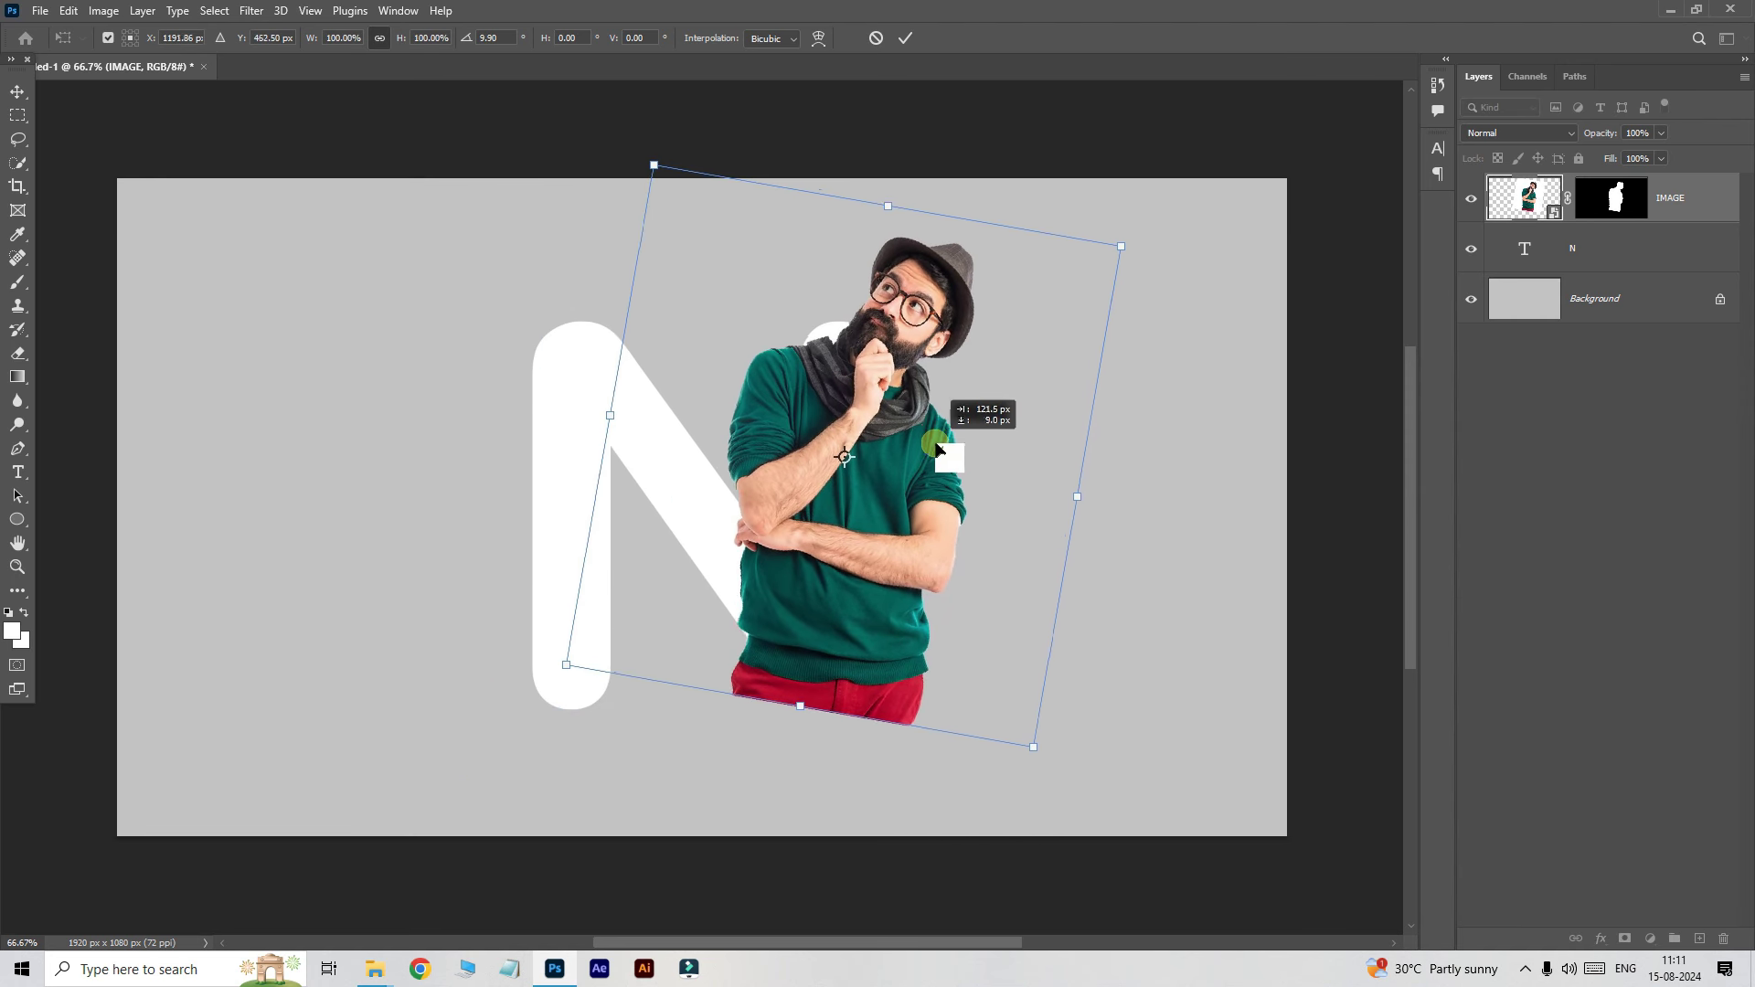
# Step: Shift the photo right over the N, shrink and rotate it slightly more, then apply
pyautogui.moveTo(1103, 219)
pyautogui.mouseDown()
pyautogui.moveTo(1126, 257)
pyautogui.moveTo(1053, 380)
pyautogui.moveTo(1079, 391)
pyautogui.mouseUp()
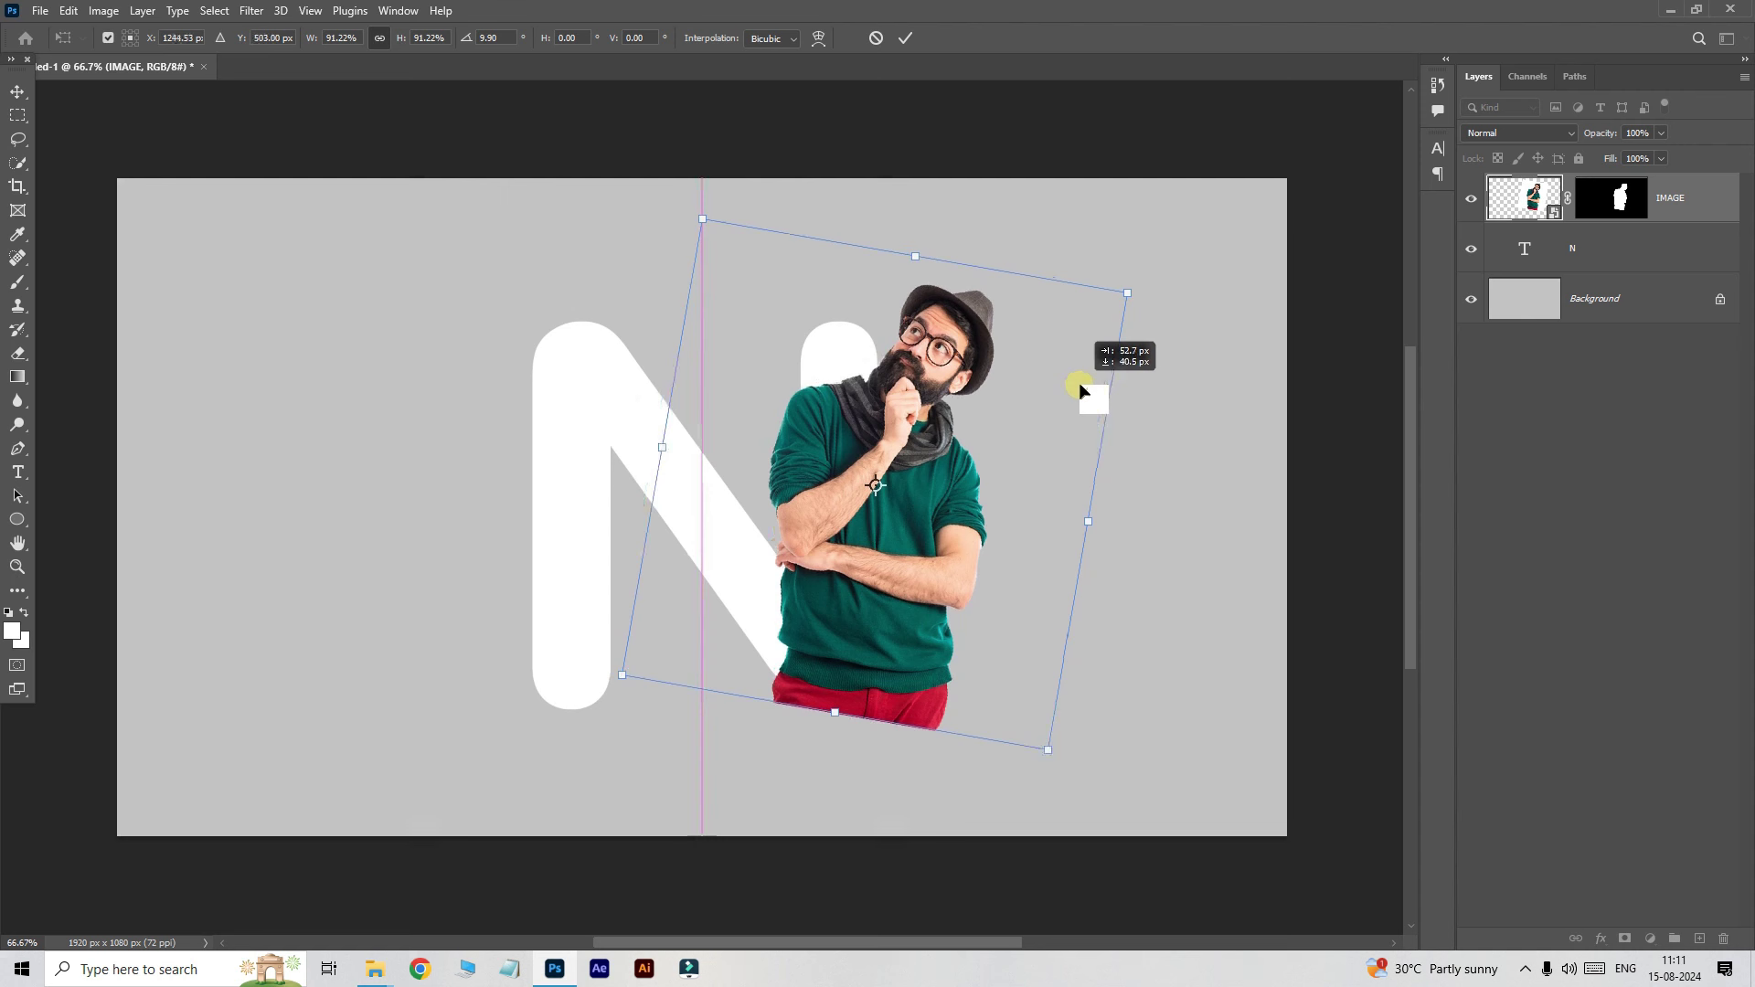
pyautogui.moveTo(1088, 521); pyautogui.dragTo(983, 451)
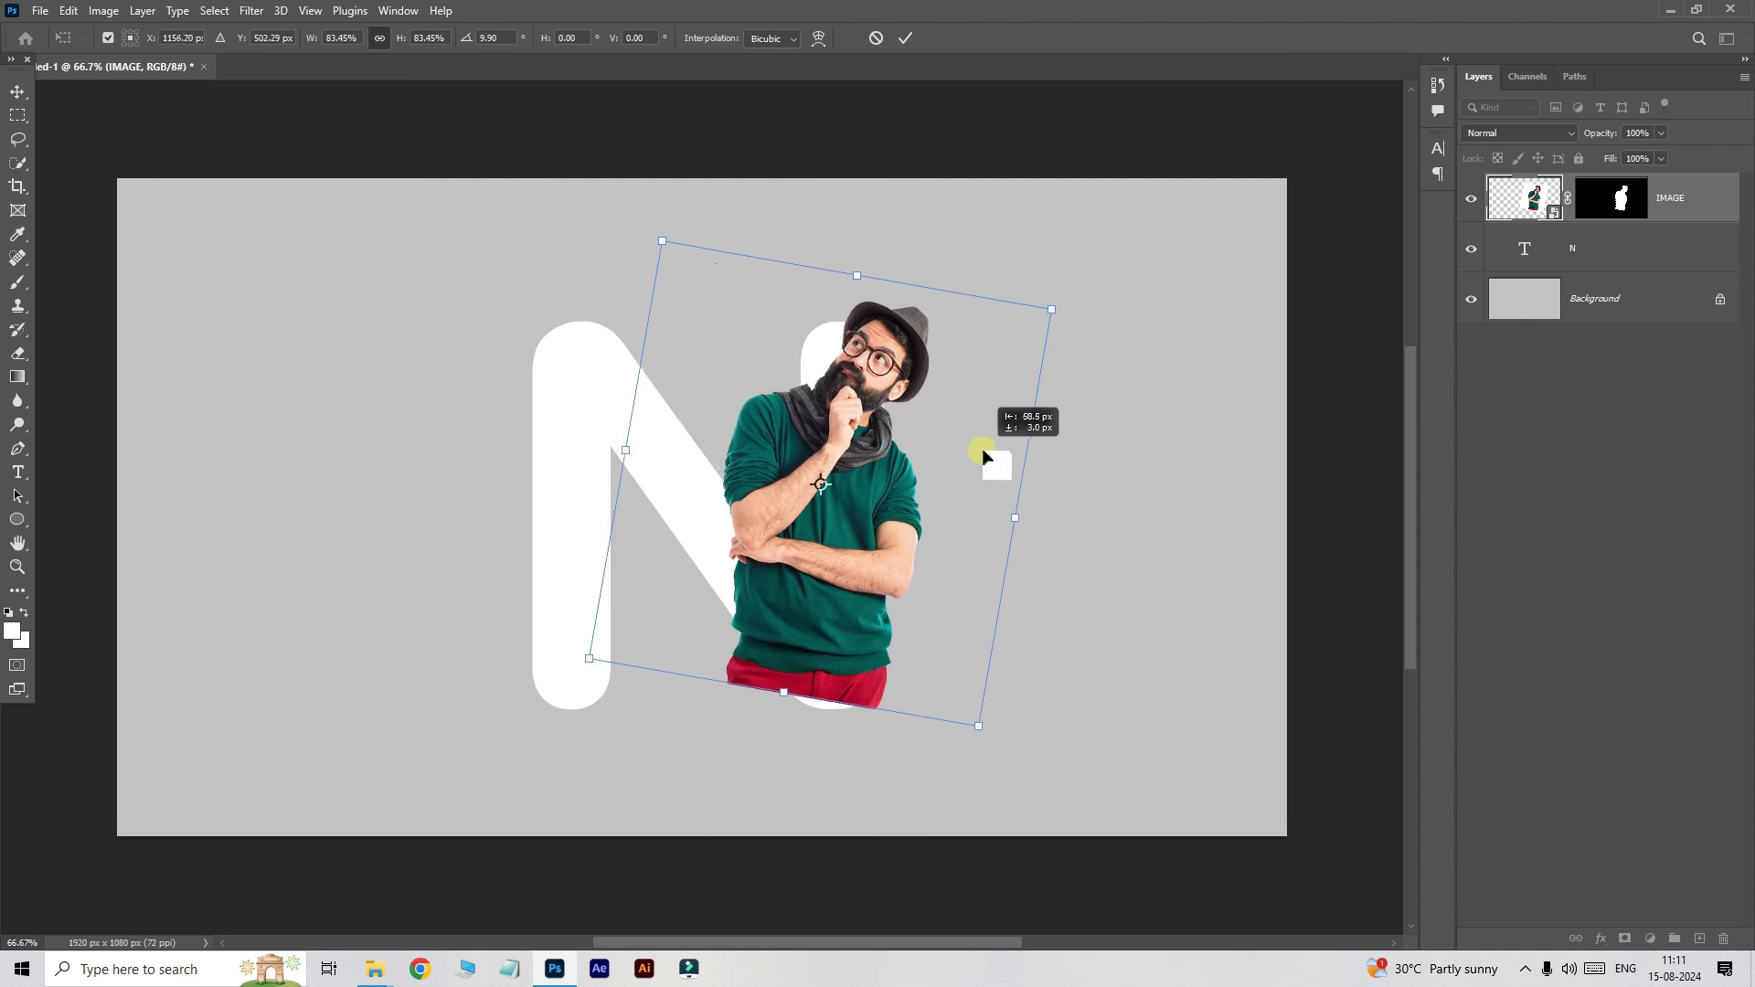
pyautogui.moveTo(1077, 318)
pyautogui.mouseDown()
pyautogui.moveTo(1162, 316)
pyautogui.moveTo(1153, 329)
pyautogui.mouseUp()
pyautogui.moveTo(1014, 424); pyautogui.dragTo(1028, 419)
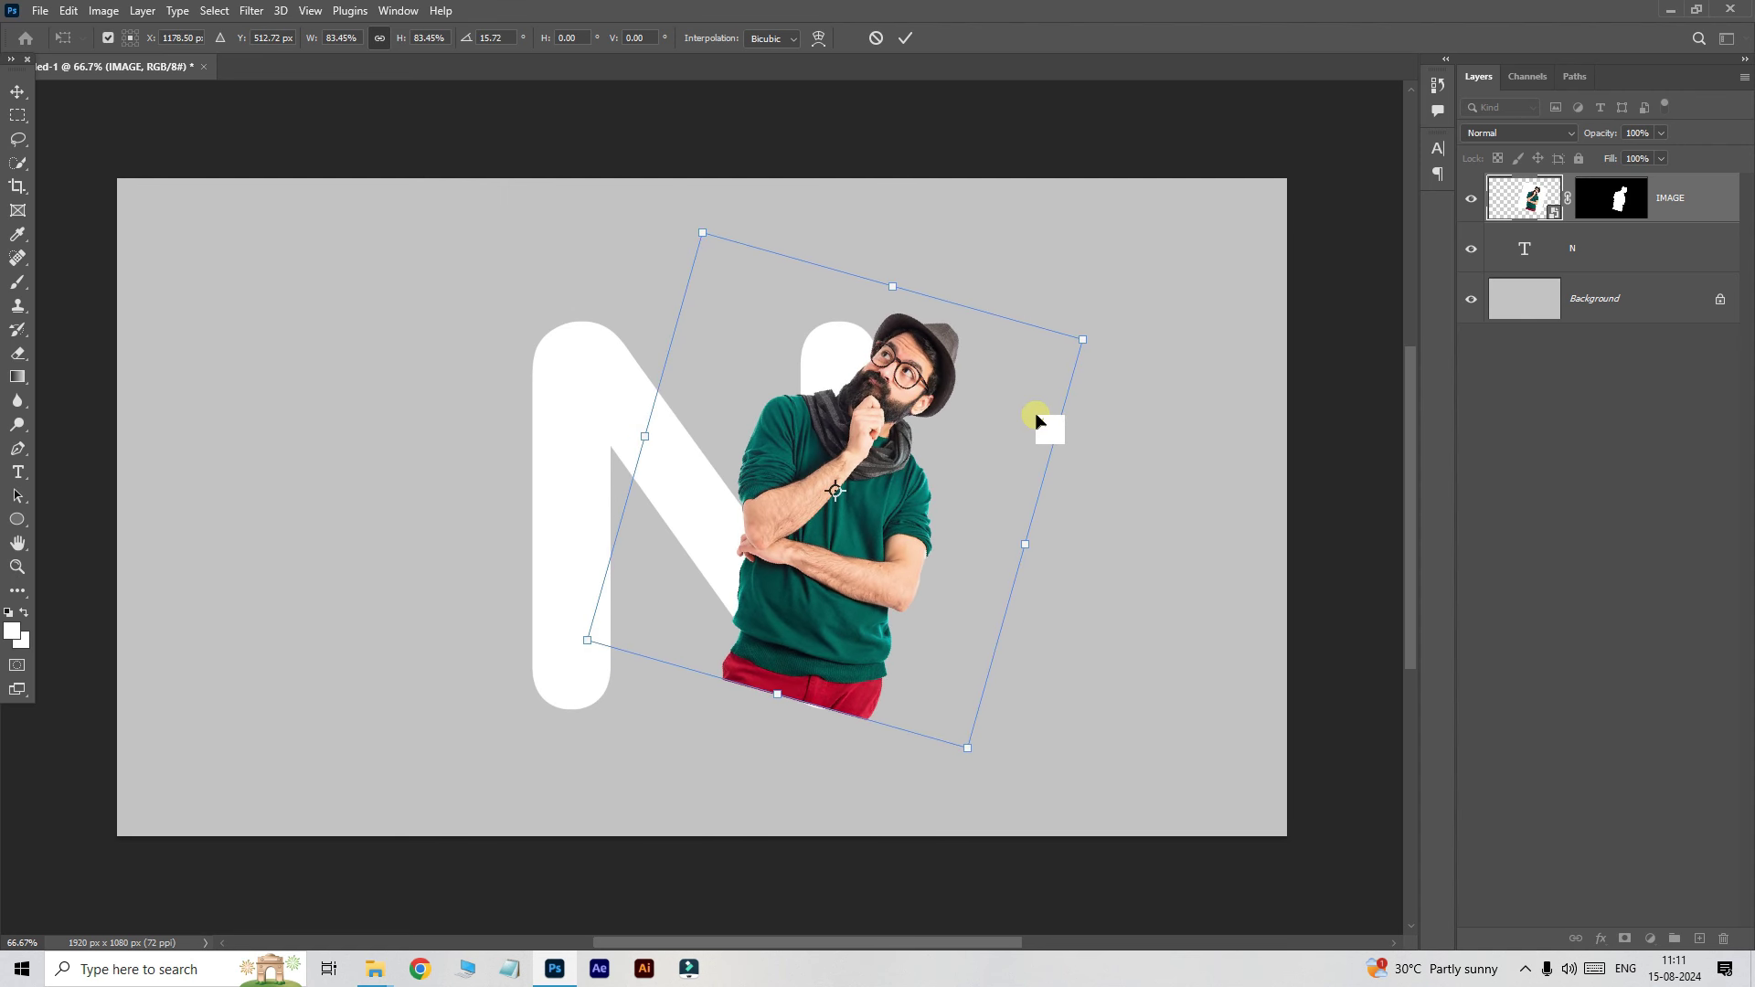
pyautogui.hotkey('ctrl', '+')
pyautogui.scroll(1, 1046, 425)
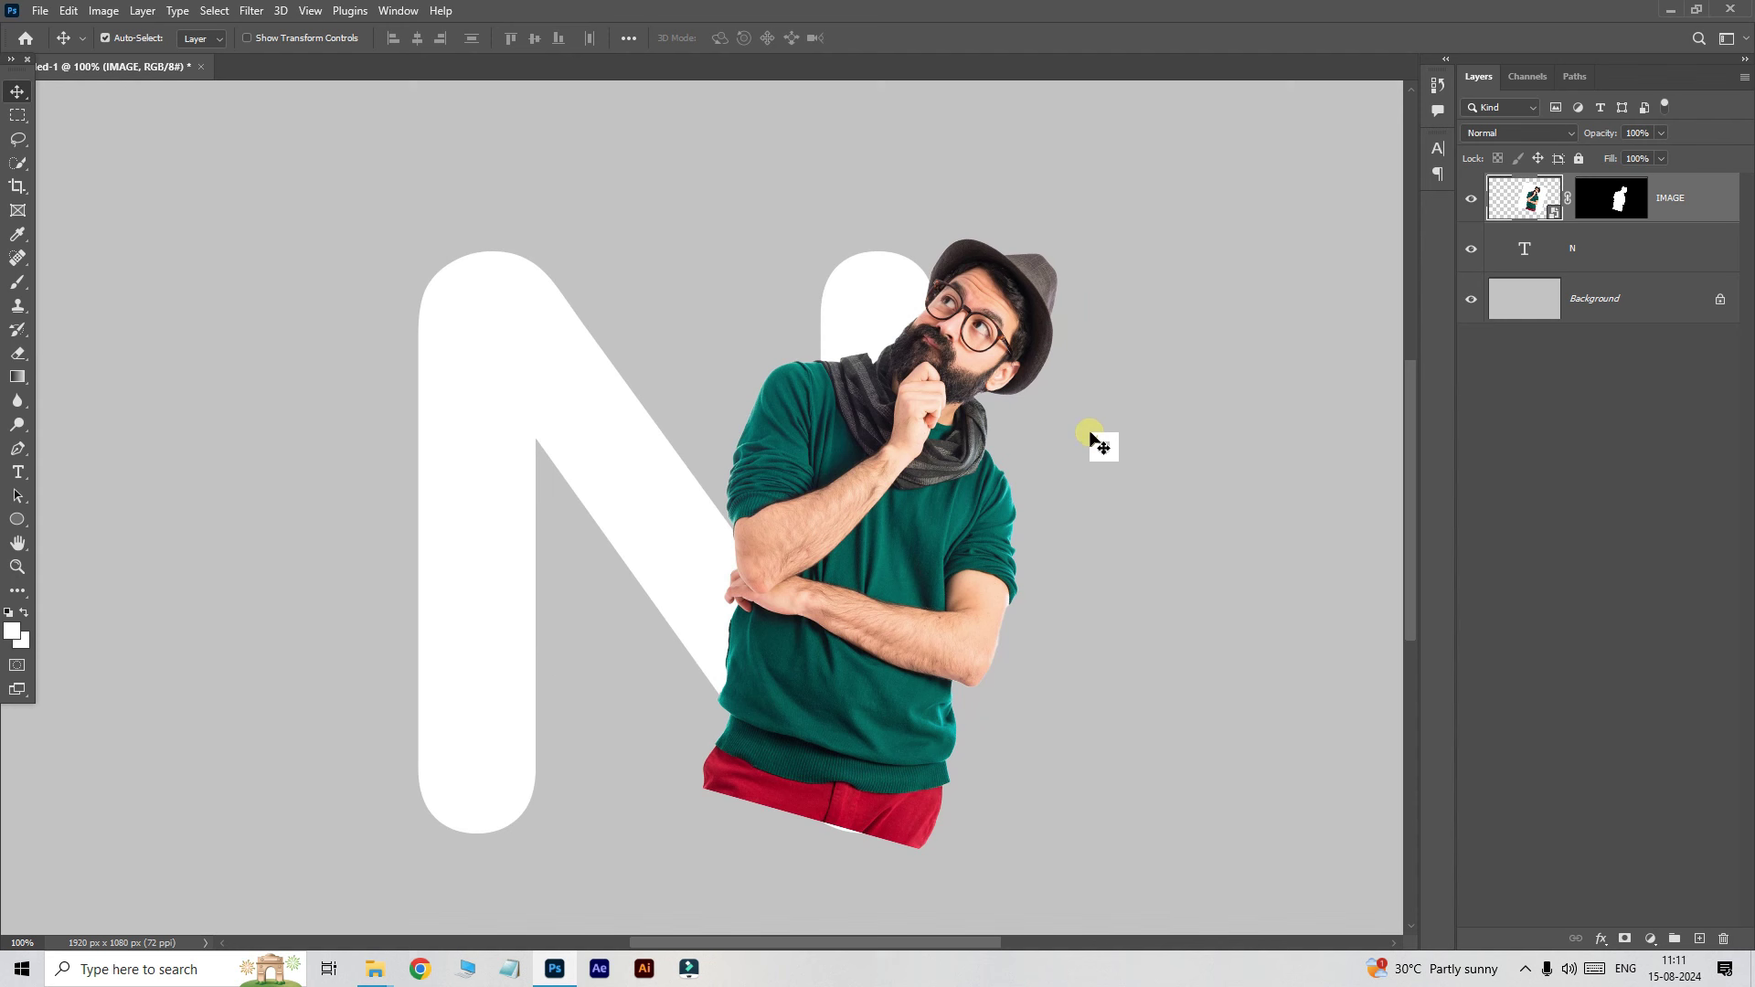
# Step: Load the N's pixels as a selection, target the photo's mask, and invert the selection
pyautogui.rightClick(1532, 253)
pyautogui.click(1560, 309)
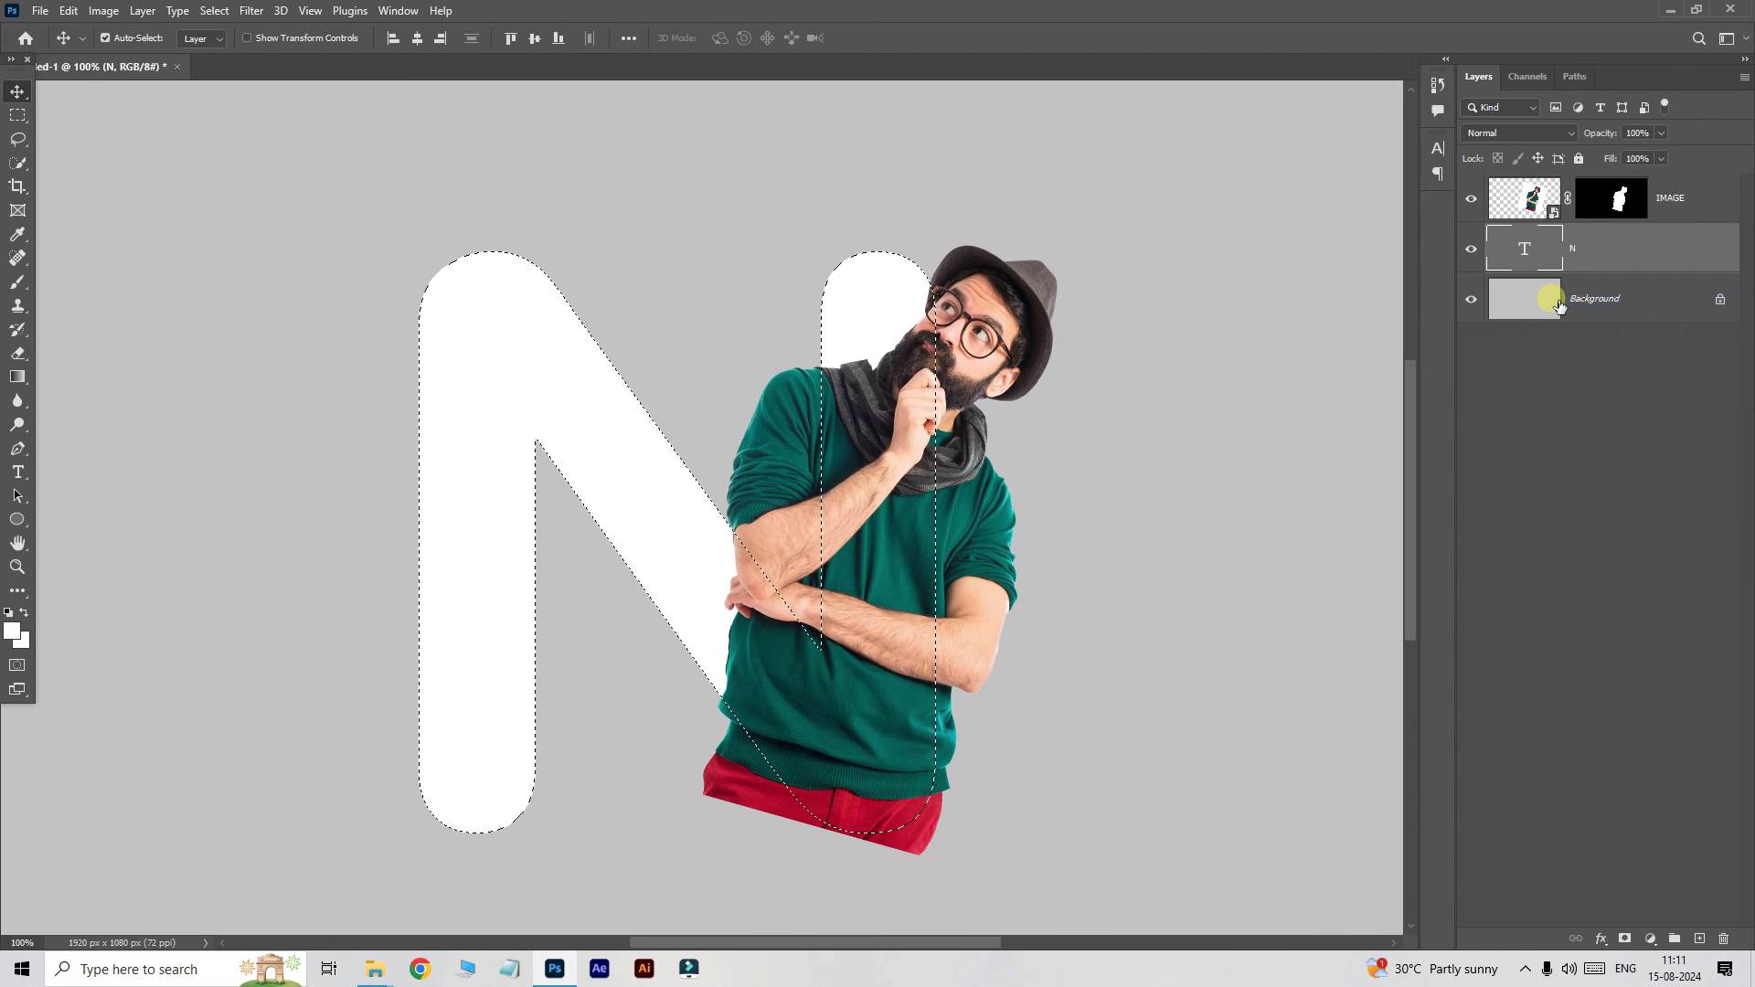
pyautogui.click(1614, 198)
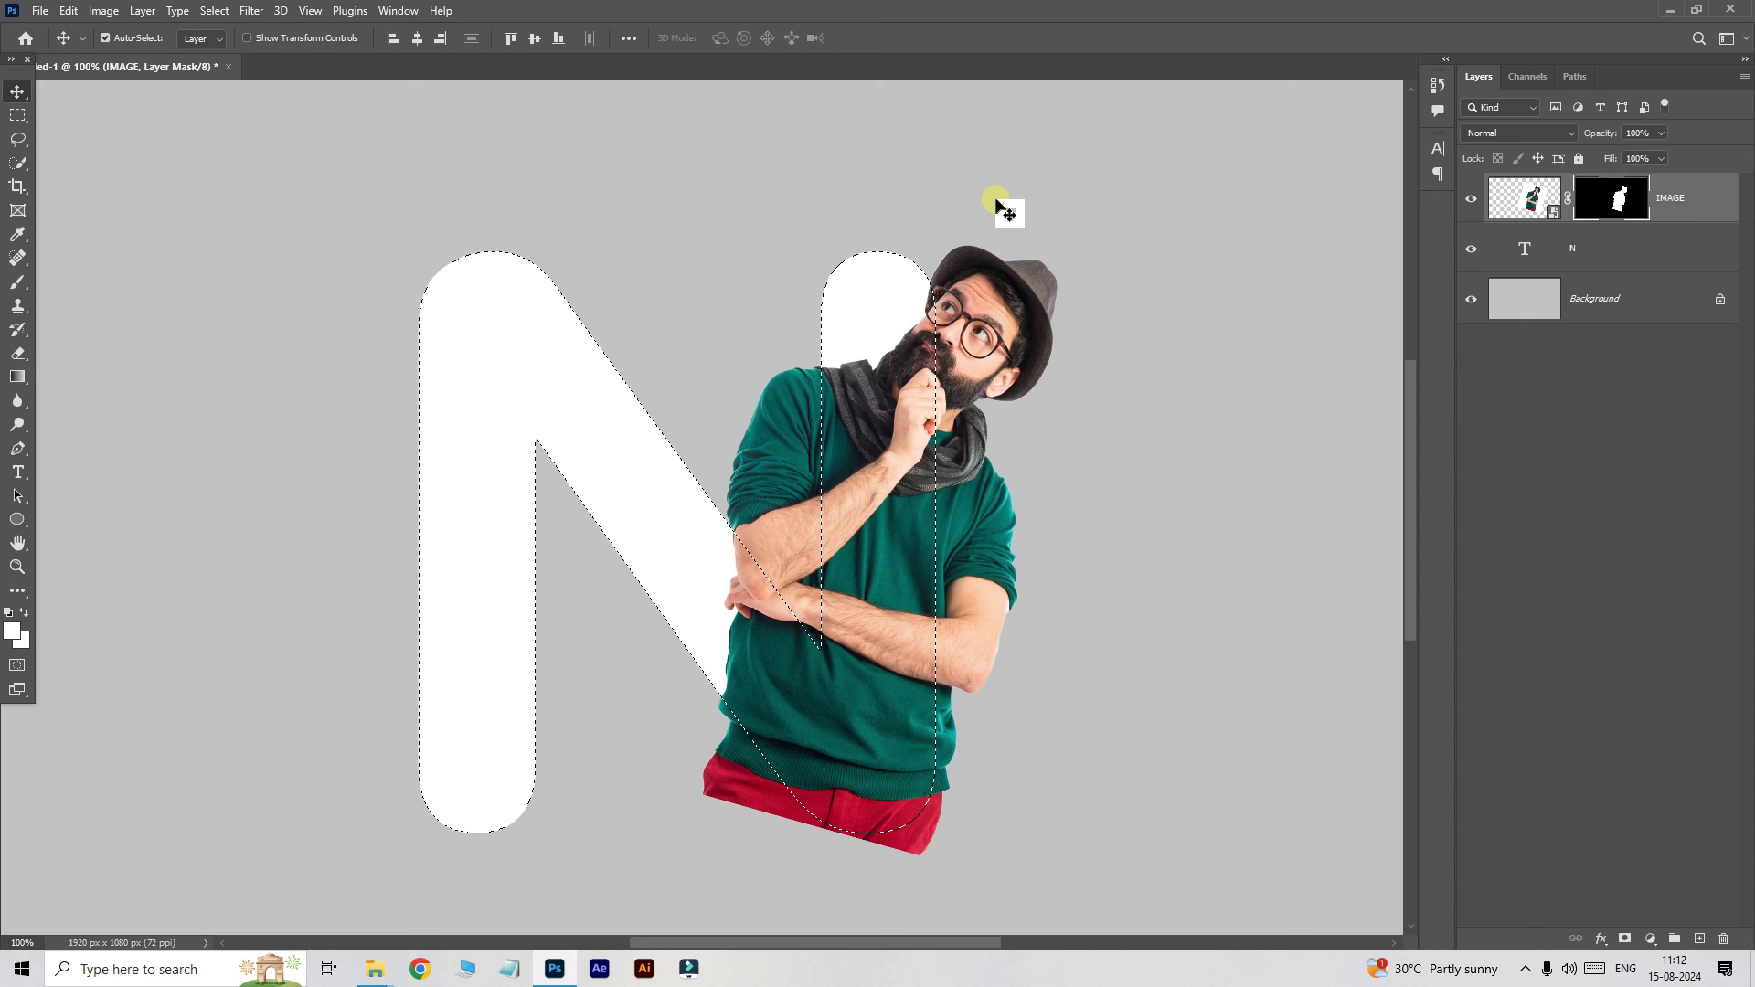
pyautogui.click(216, 10)
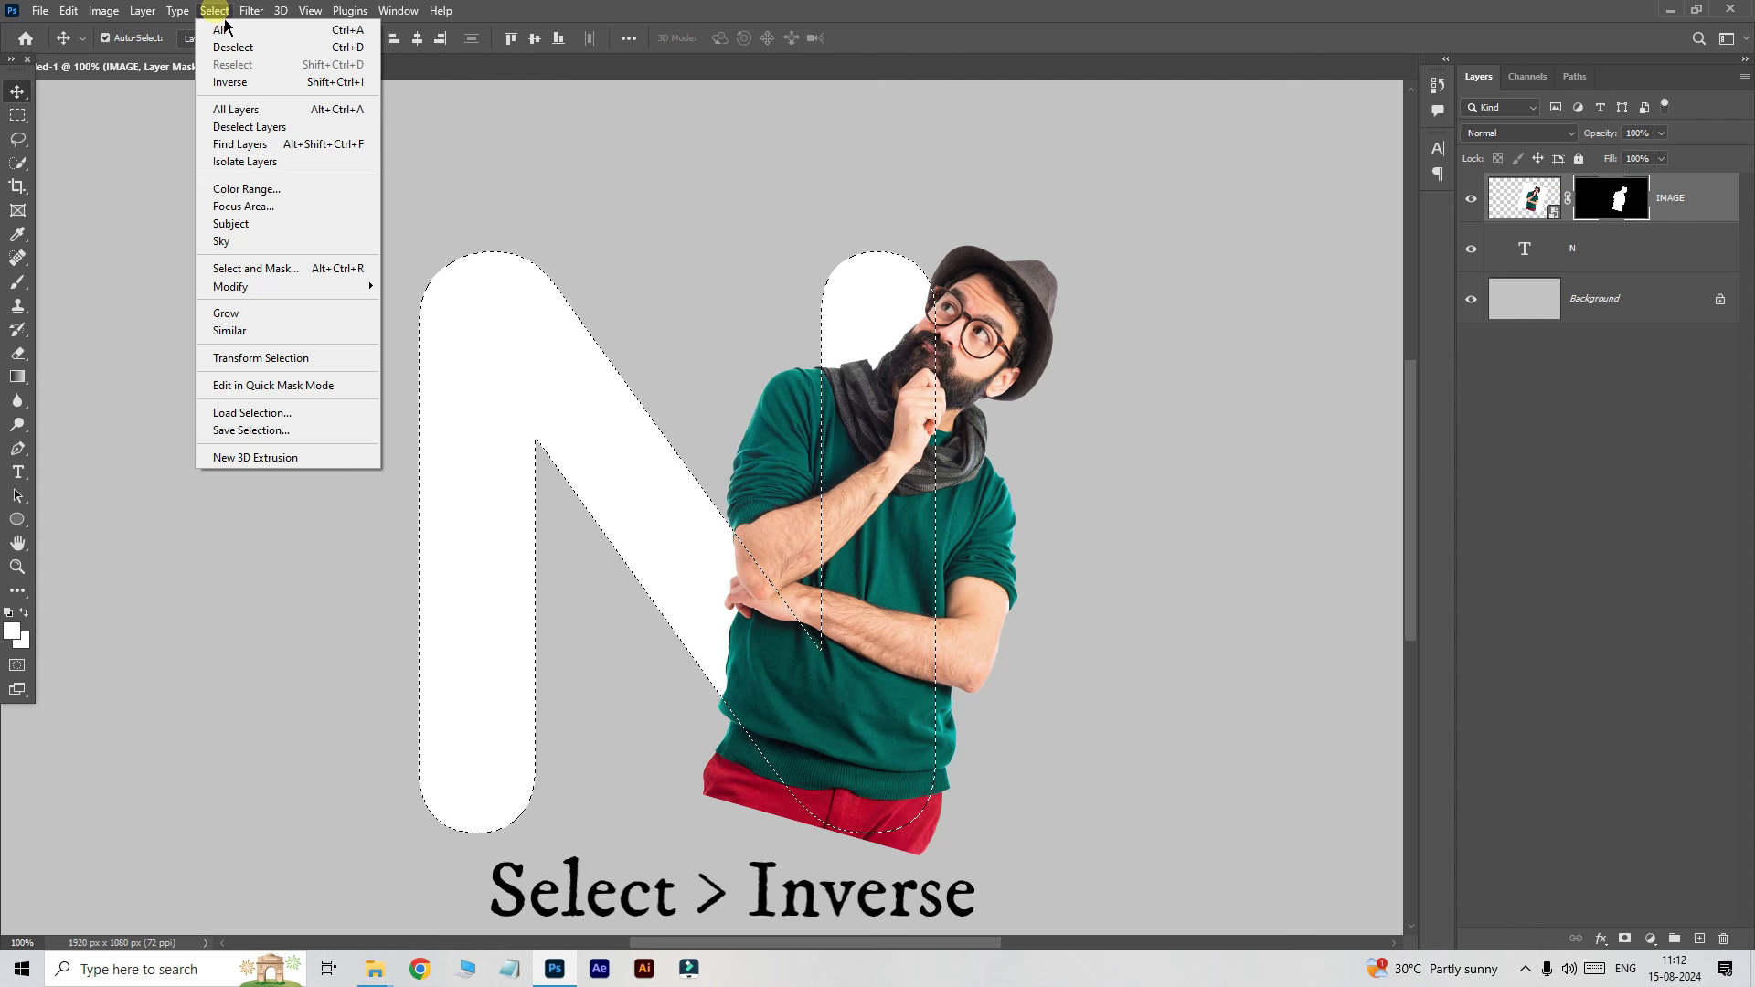
pyautogui.click(231, 83)
pyautogui.click(14, 283)
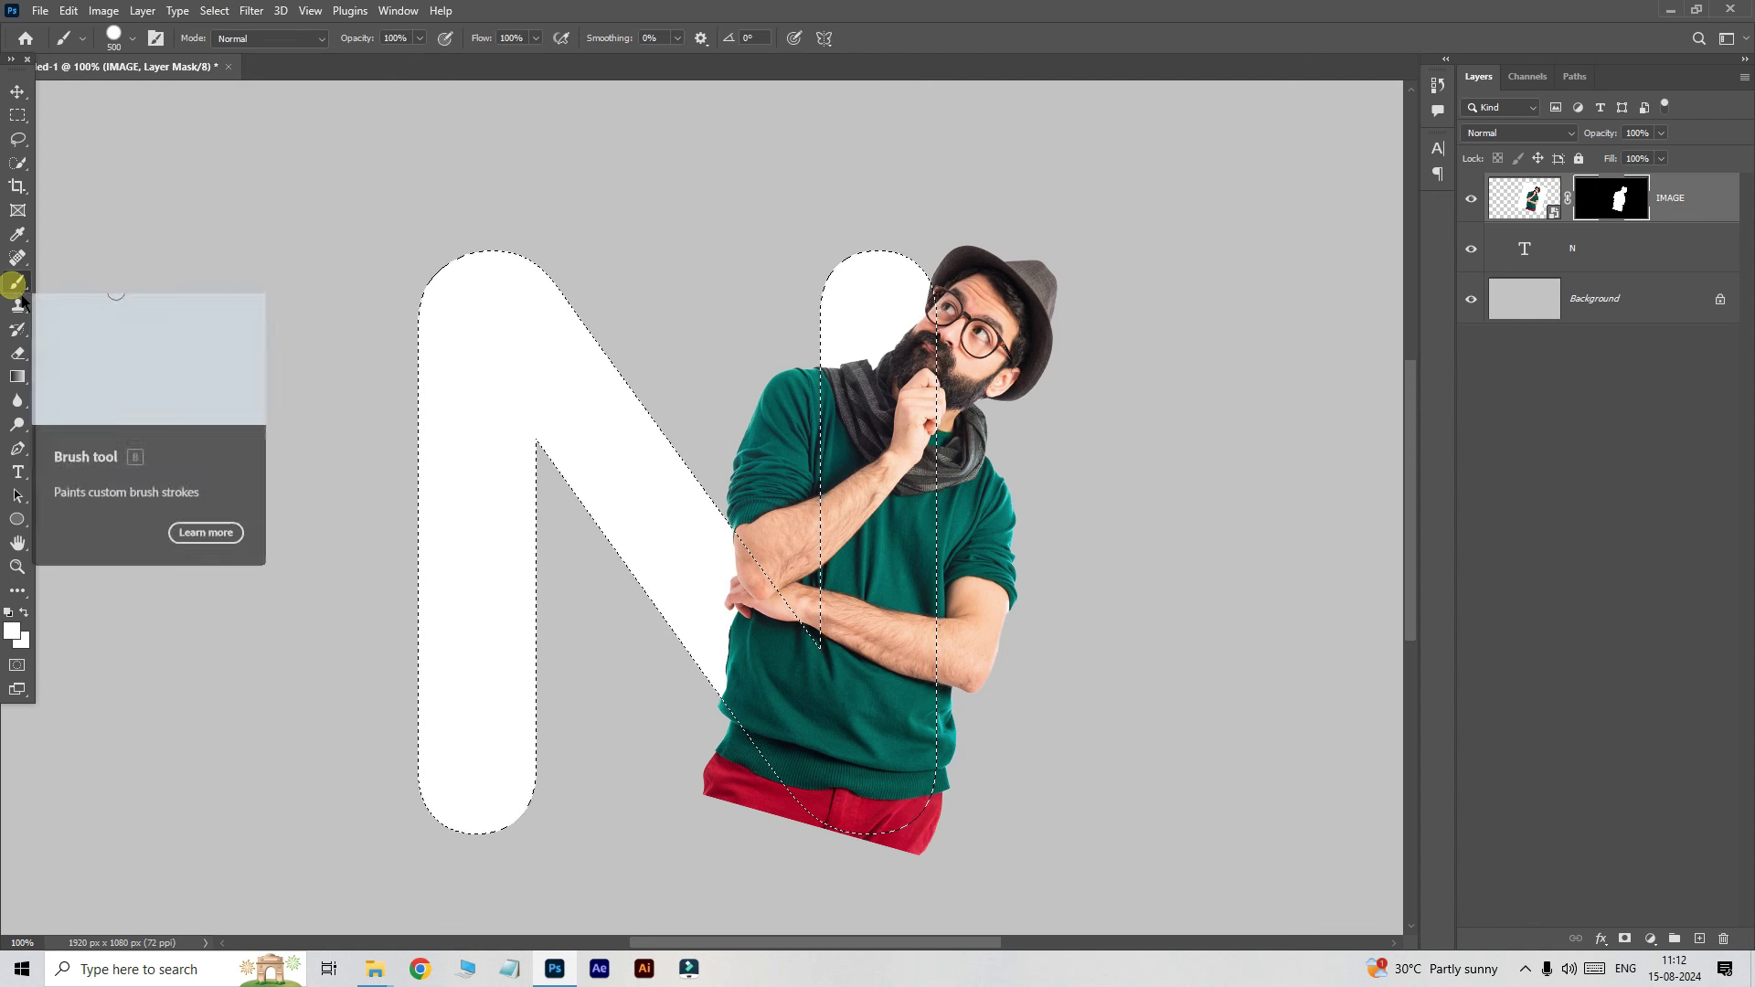
# Step: Paint black on the mask over the sweater, pants and arm outside the N, then deselect
pyautogui.click(13, 631)
pyautogui.click(1497, 579)
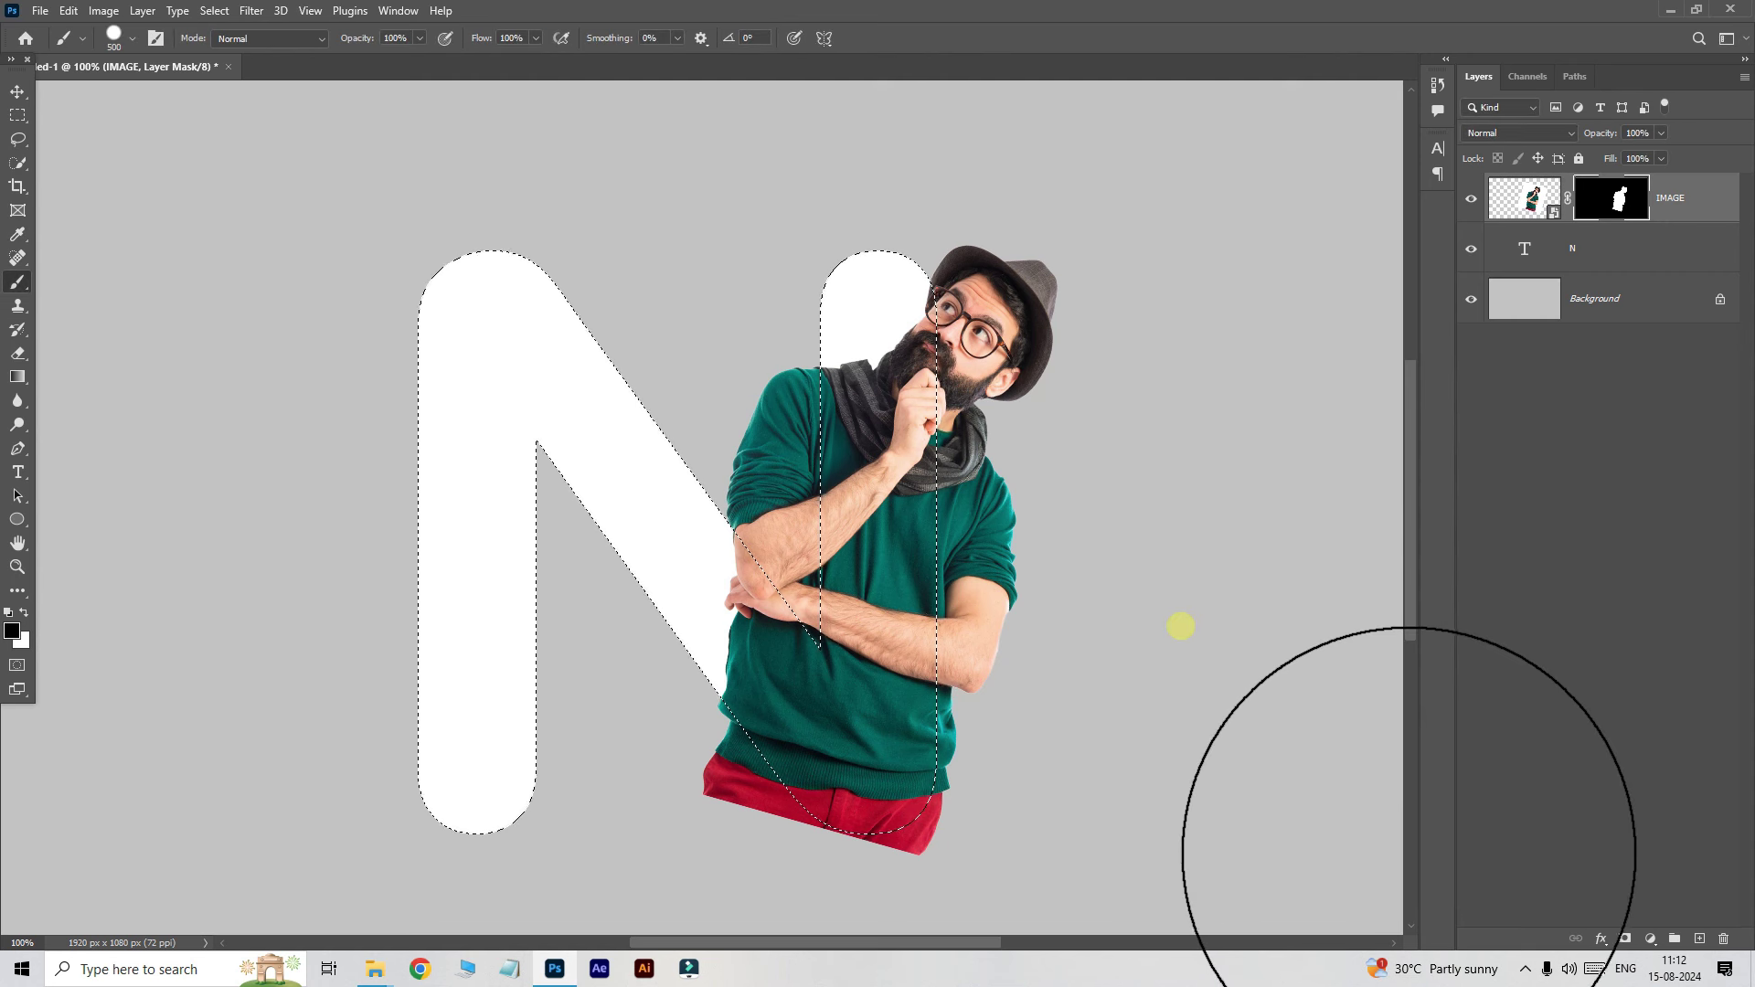
pyautogui.press('[')
pyautogui.press('[')
pyautogui.press('[')
pyautogui.moveTo(749, 925); pyautogui.dragTo(750, 898)
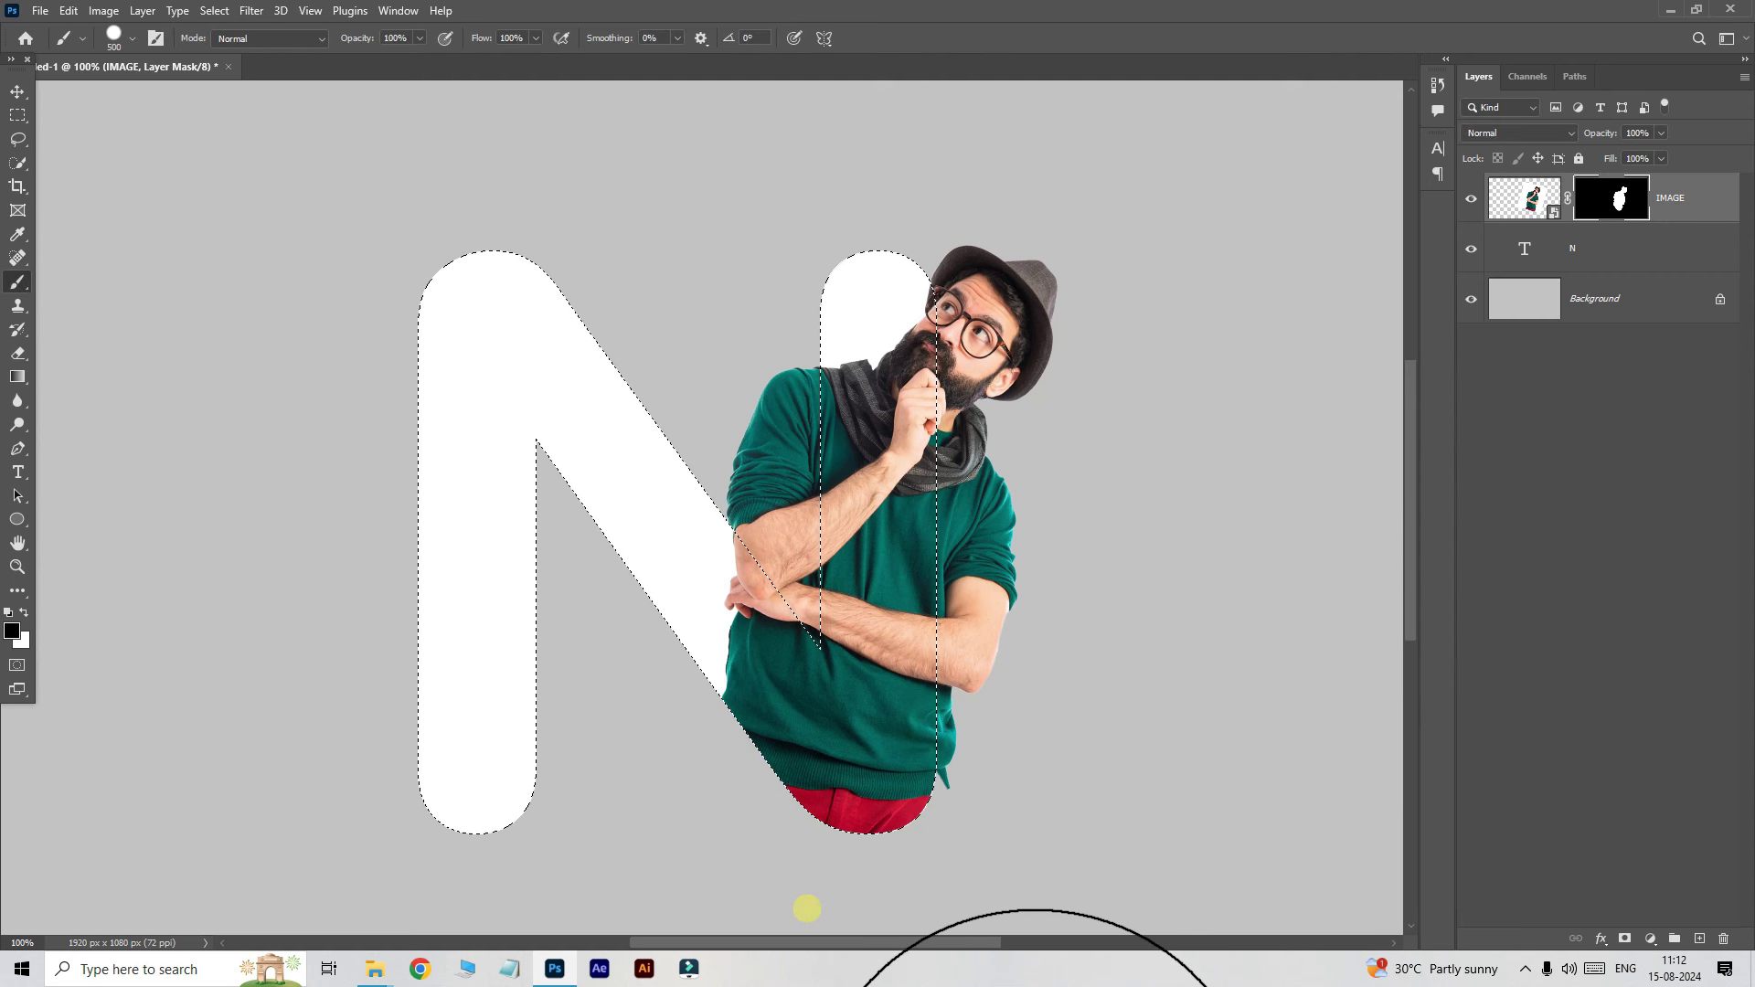
pyautogui.press('[')
pyautogui.press('[')
pyautogui.press('[')
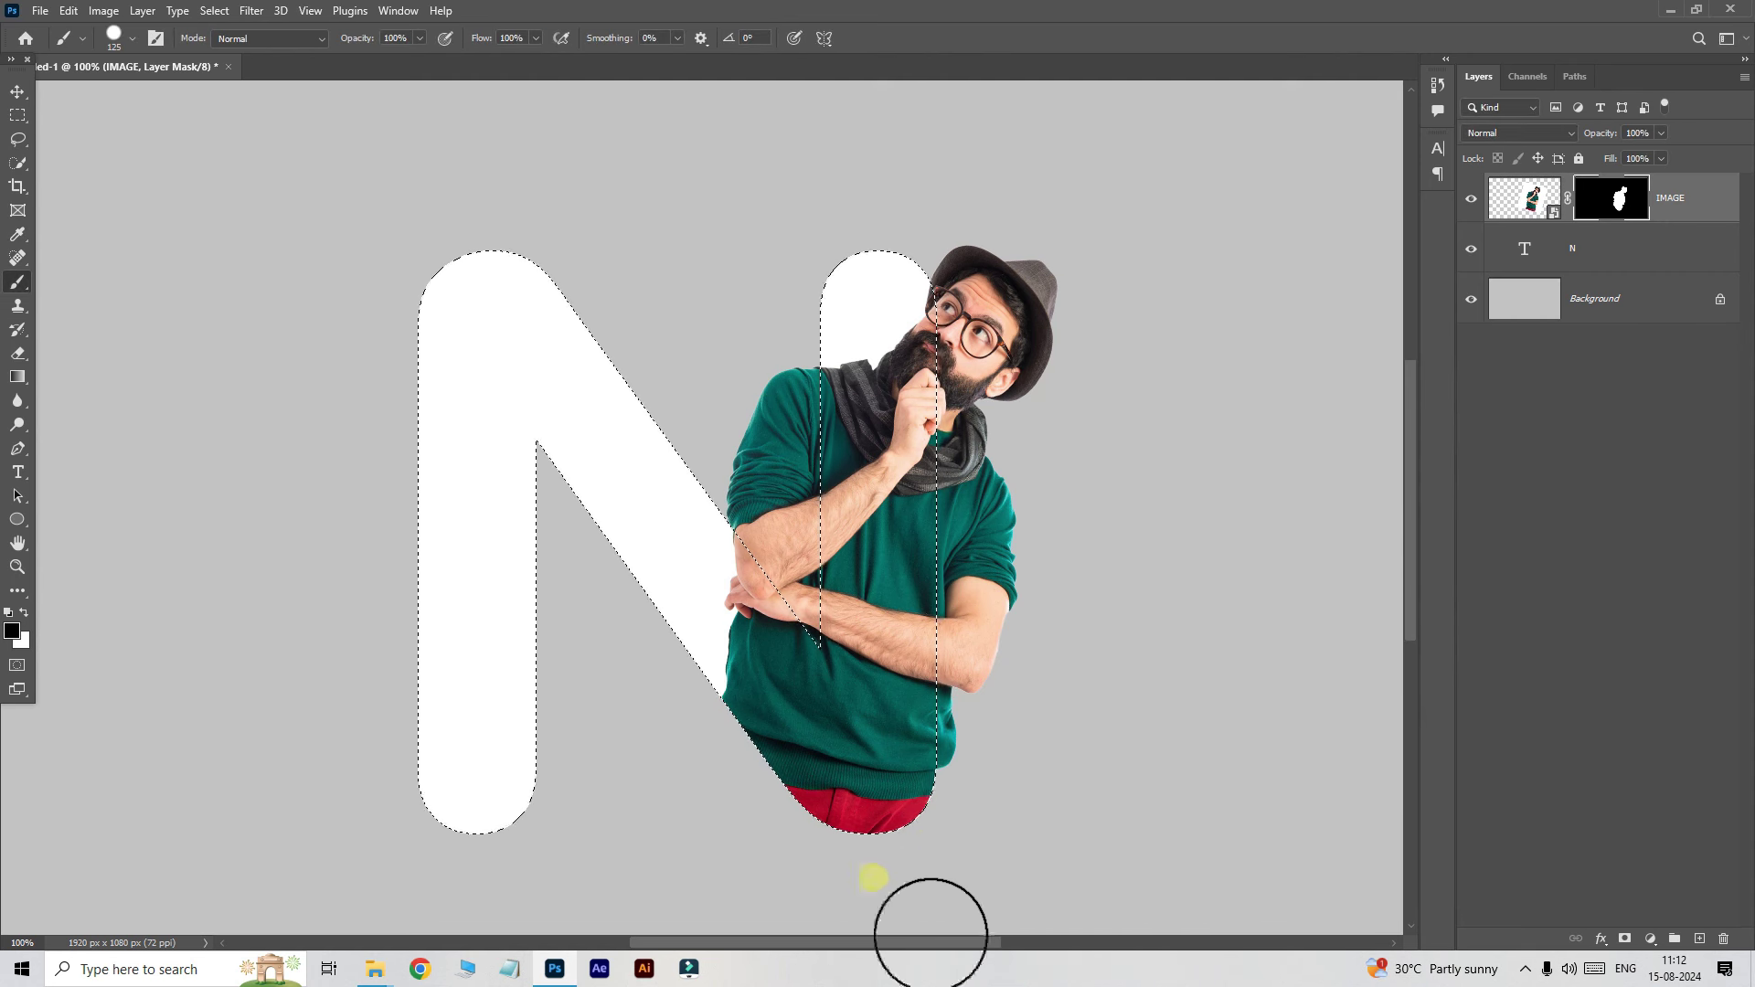
pyautogui.moveTo(804, 380); pyautogui.dragTo(793, 675)
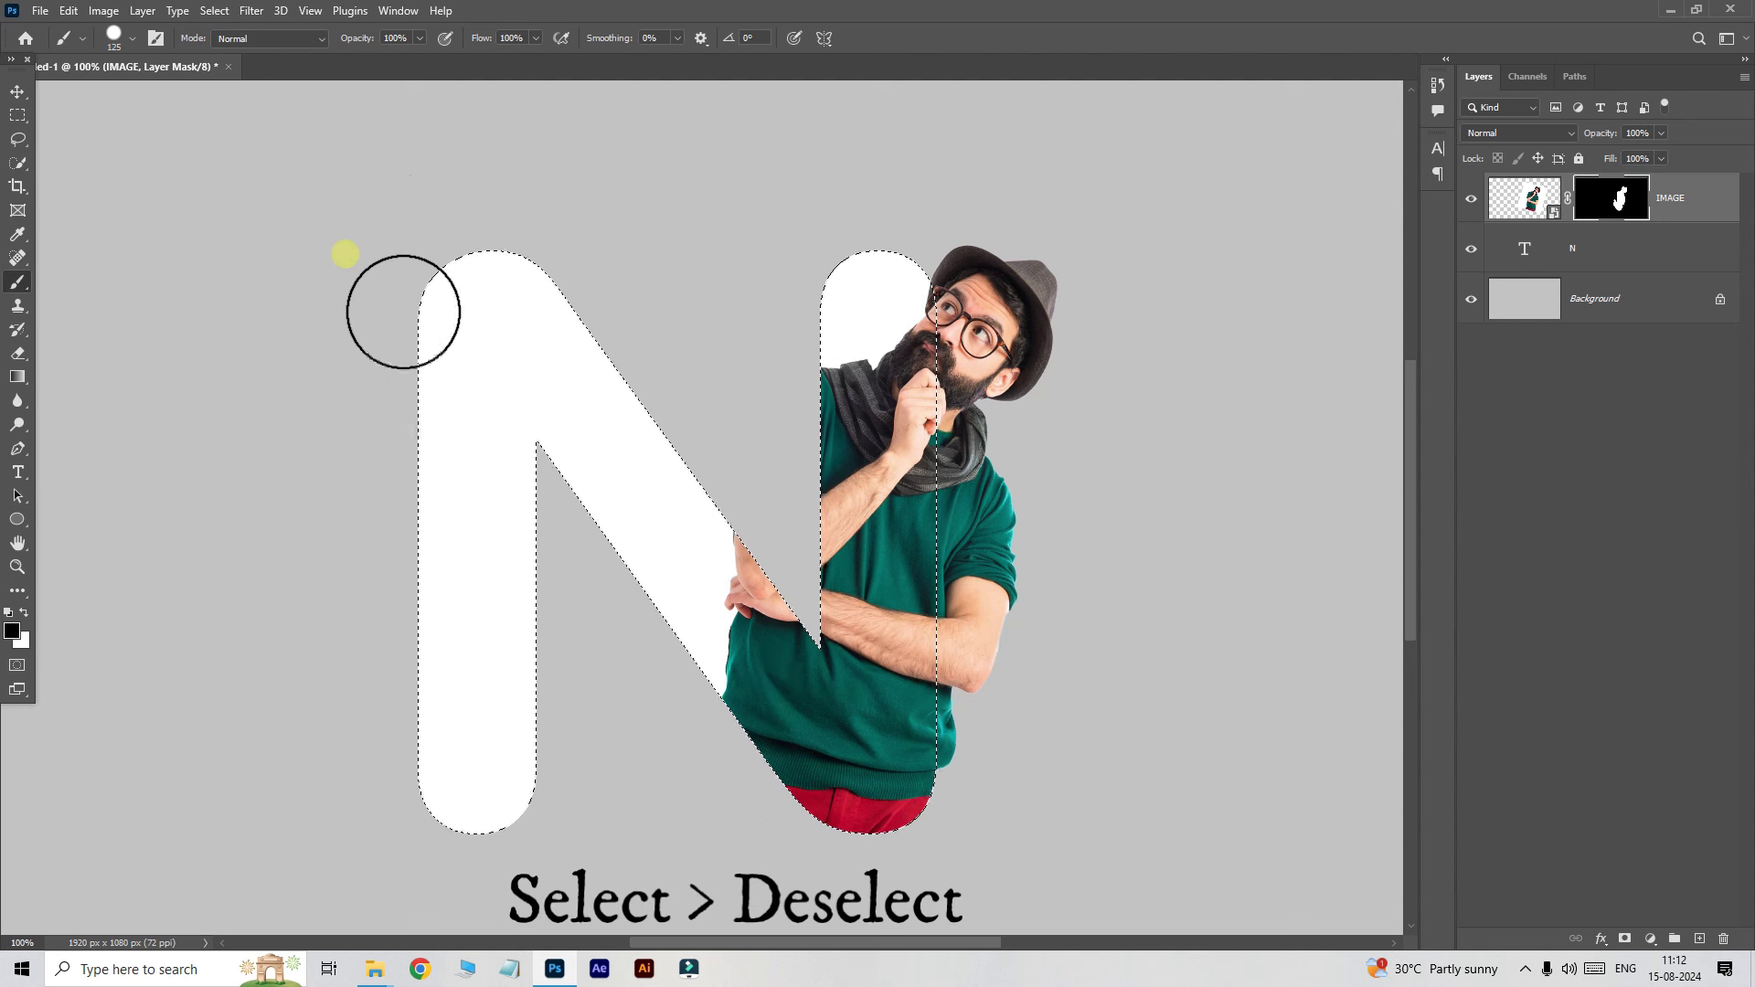
pyautogui.click(219, 11)
pyautogui.click(228, 51)
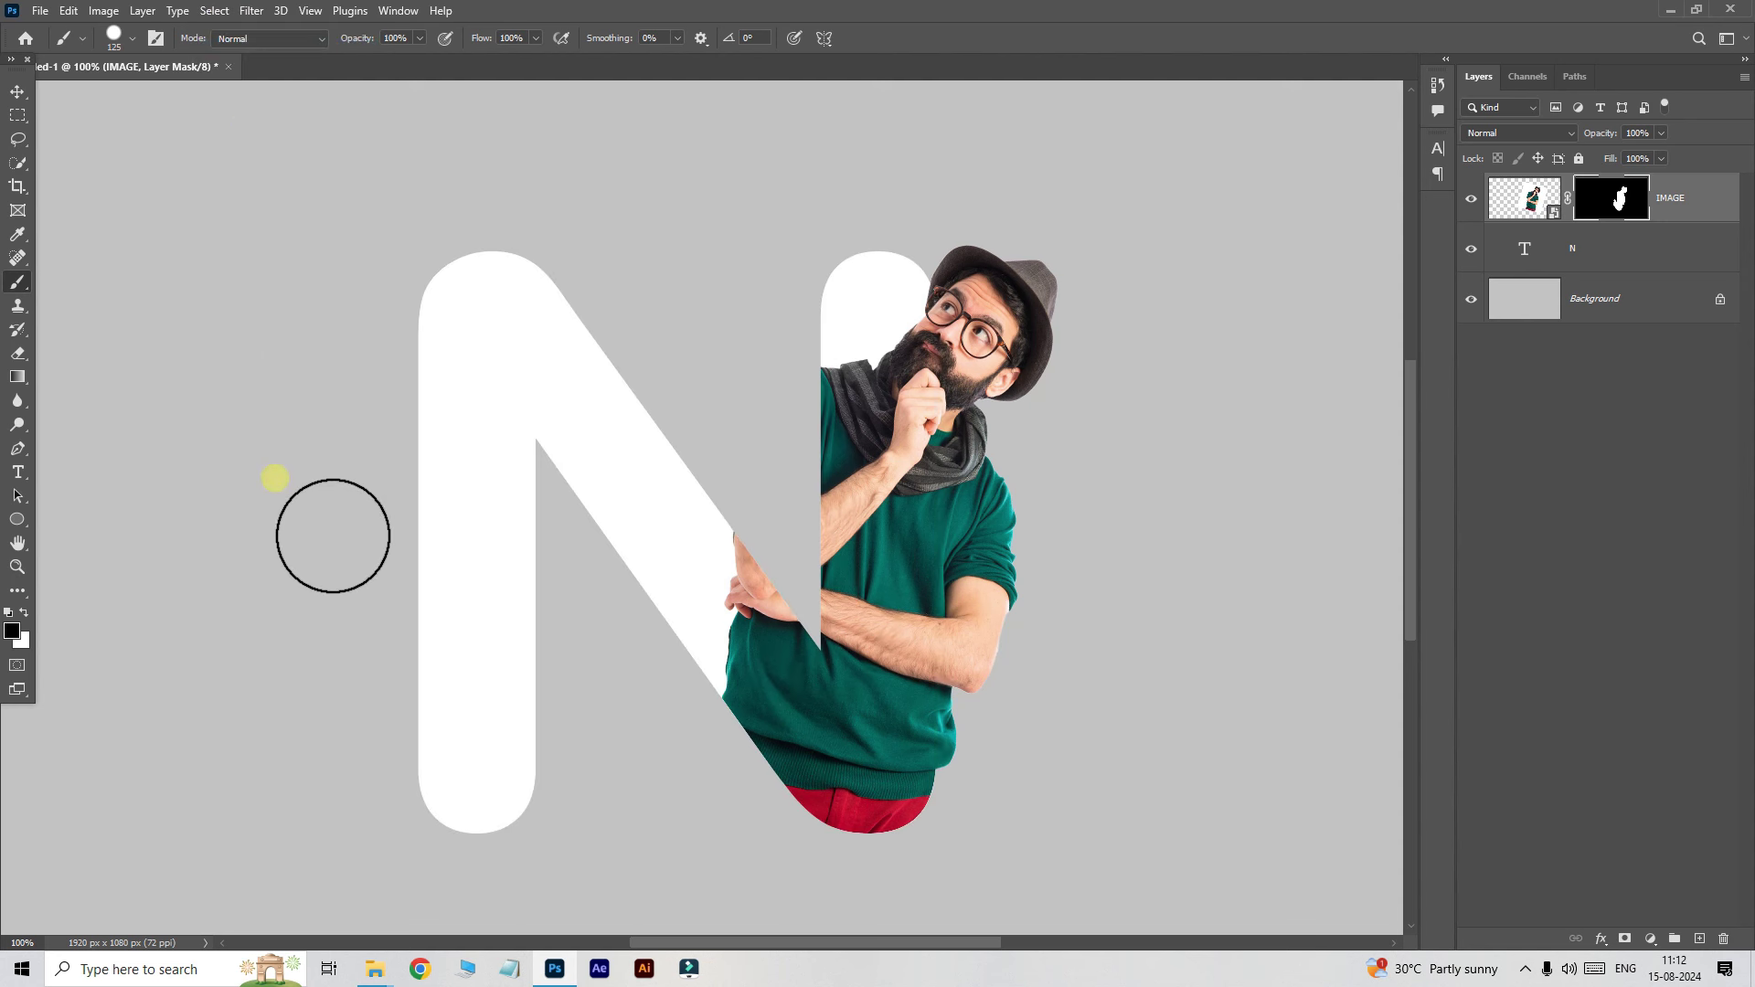
# Step: Give the N a thicker outside stroke in teal sampled from the shirt
pyautogui.click(1604, 250)
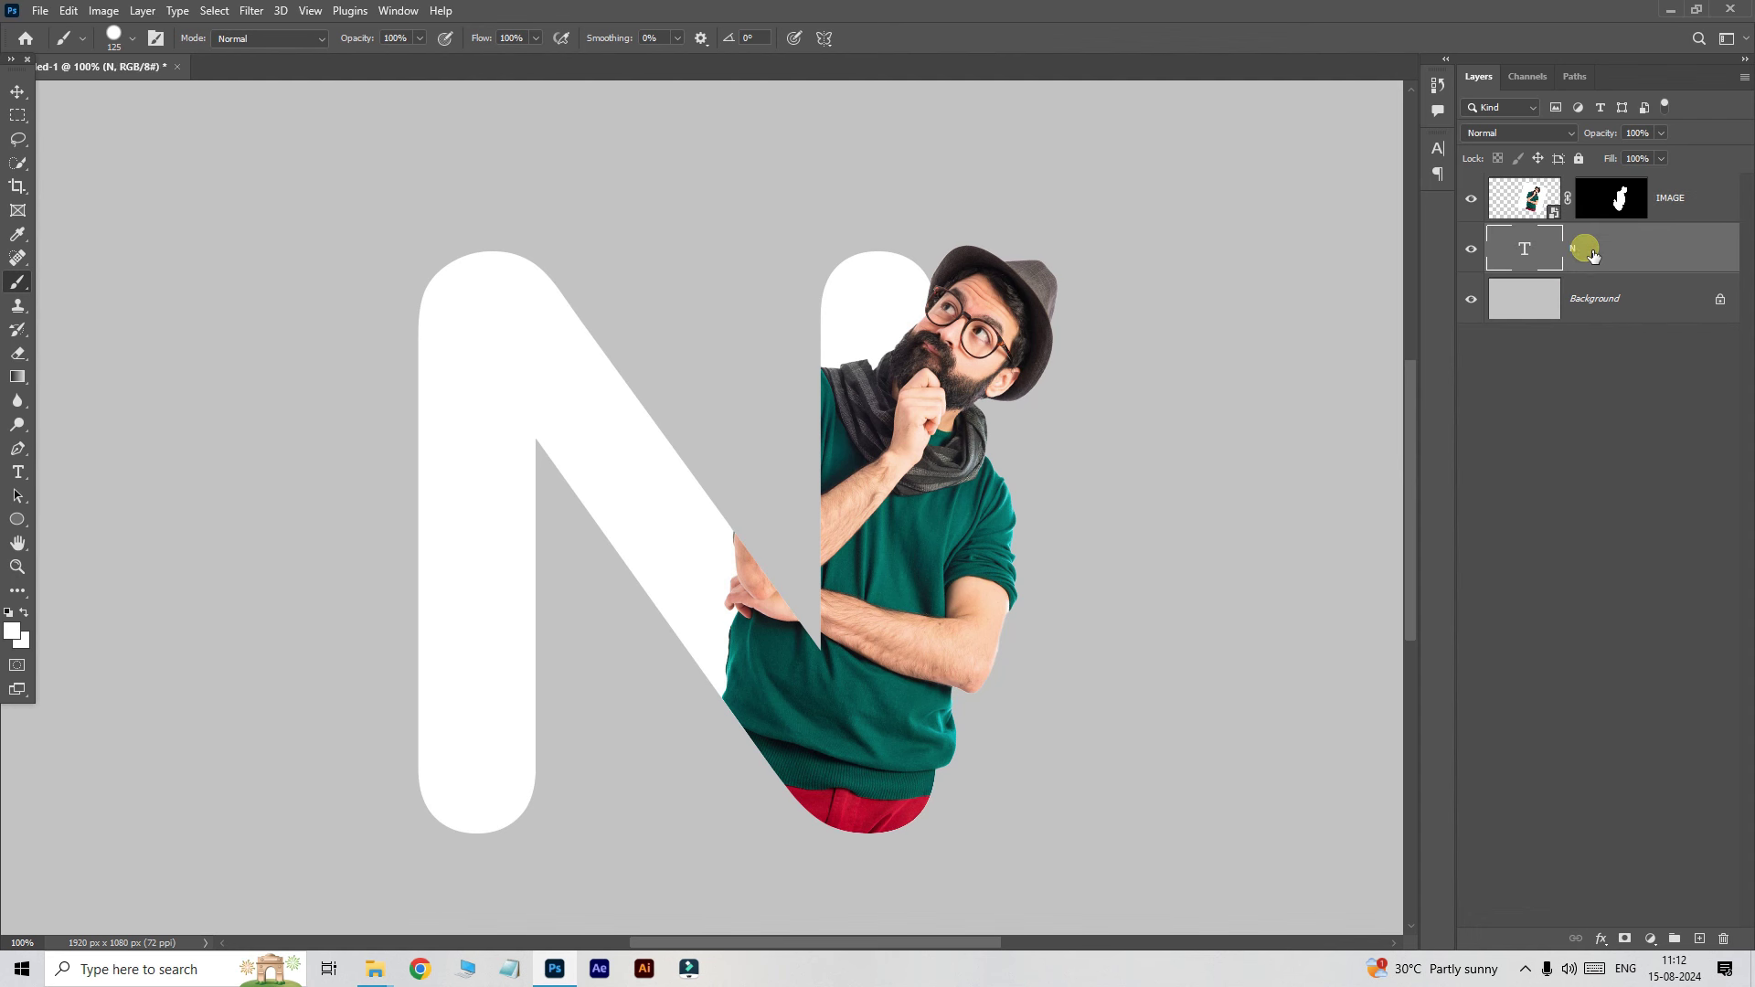
pyautogui.click(1601, 939)
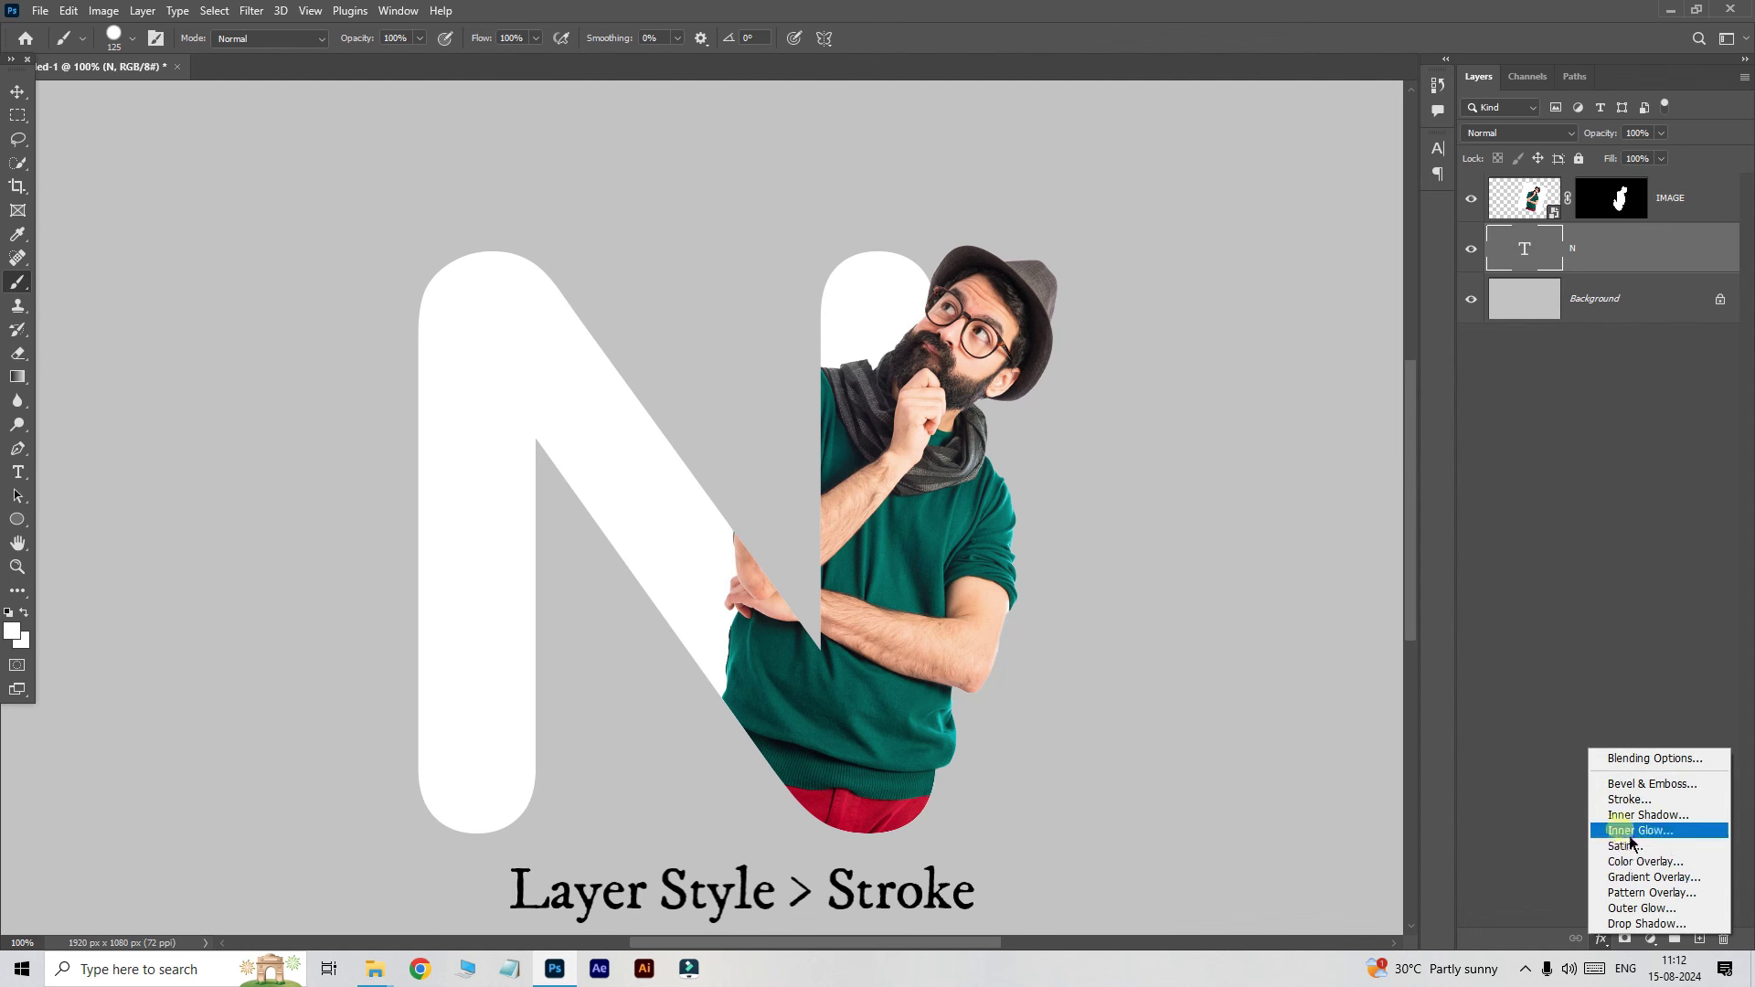
pyautogui.click(1635, 799)
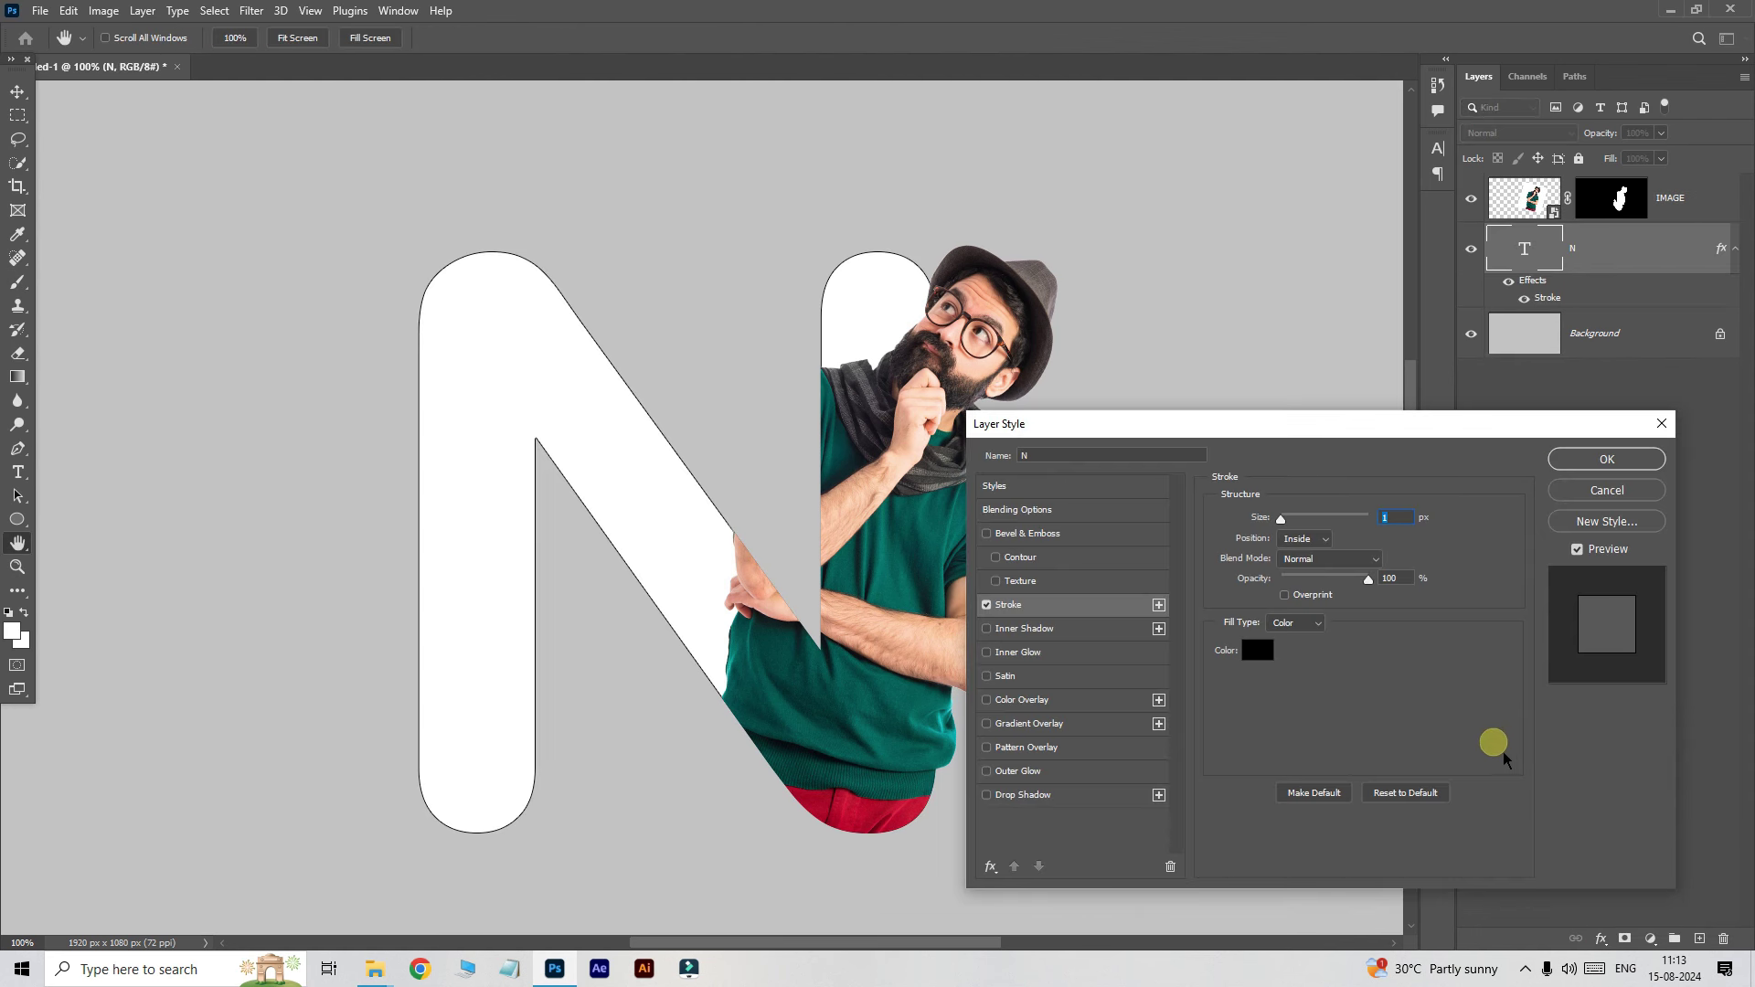
pyautogui.click(1259, 651)
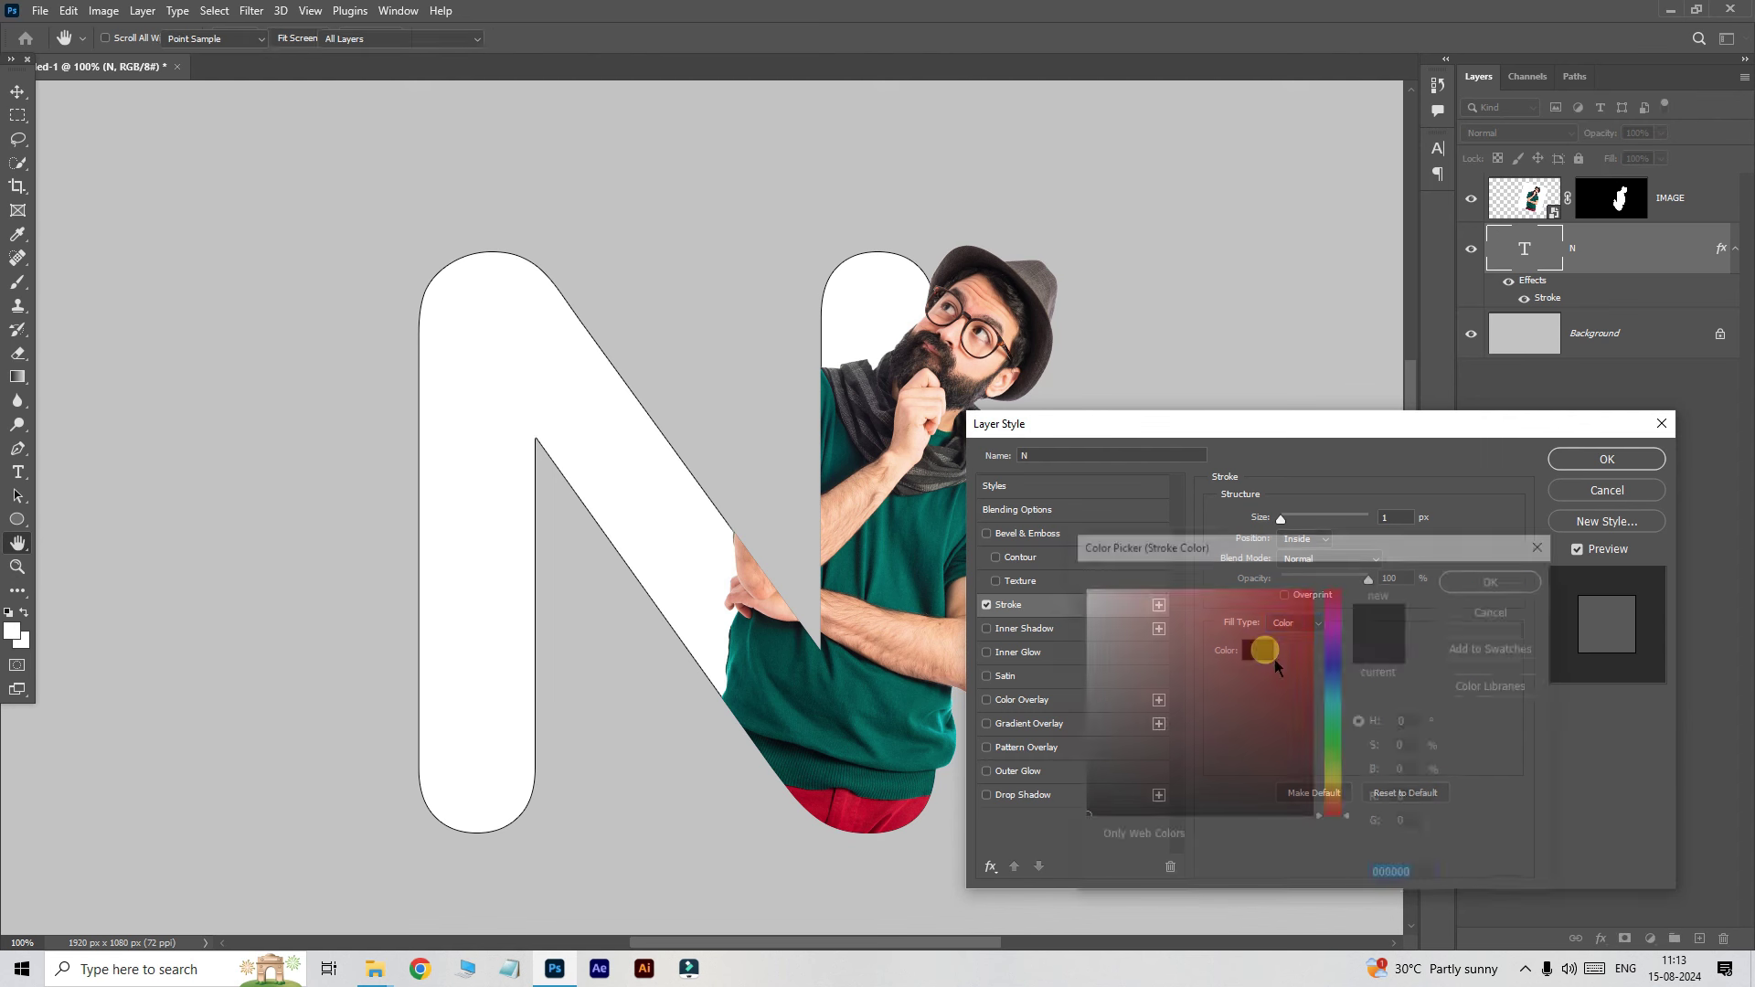
pyautogui.click(809, 683)
pyautogui.click(1497, 581)
pyautogui.moveTo(1280, 519); pyautogui.dragTo(1284, 518)
pyautogui.click(1316, 538)
pyautogui.click(1310, 535)
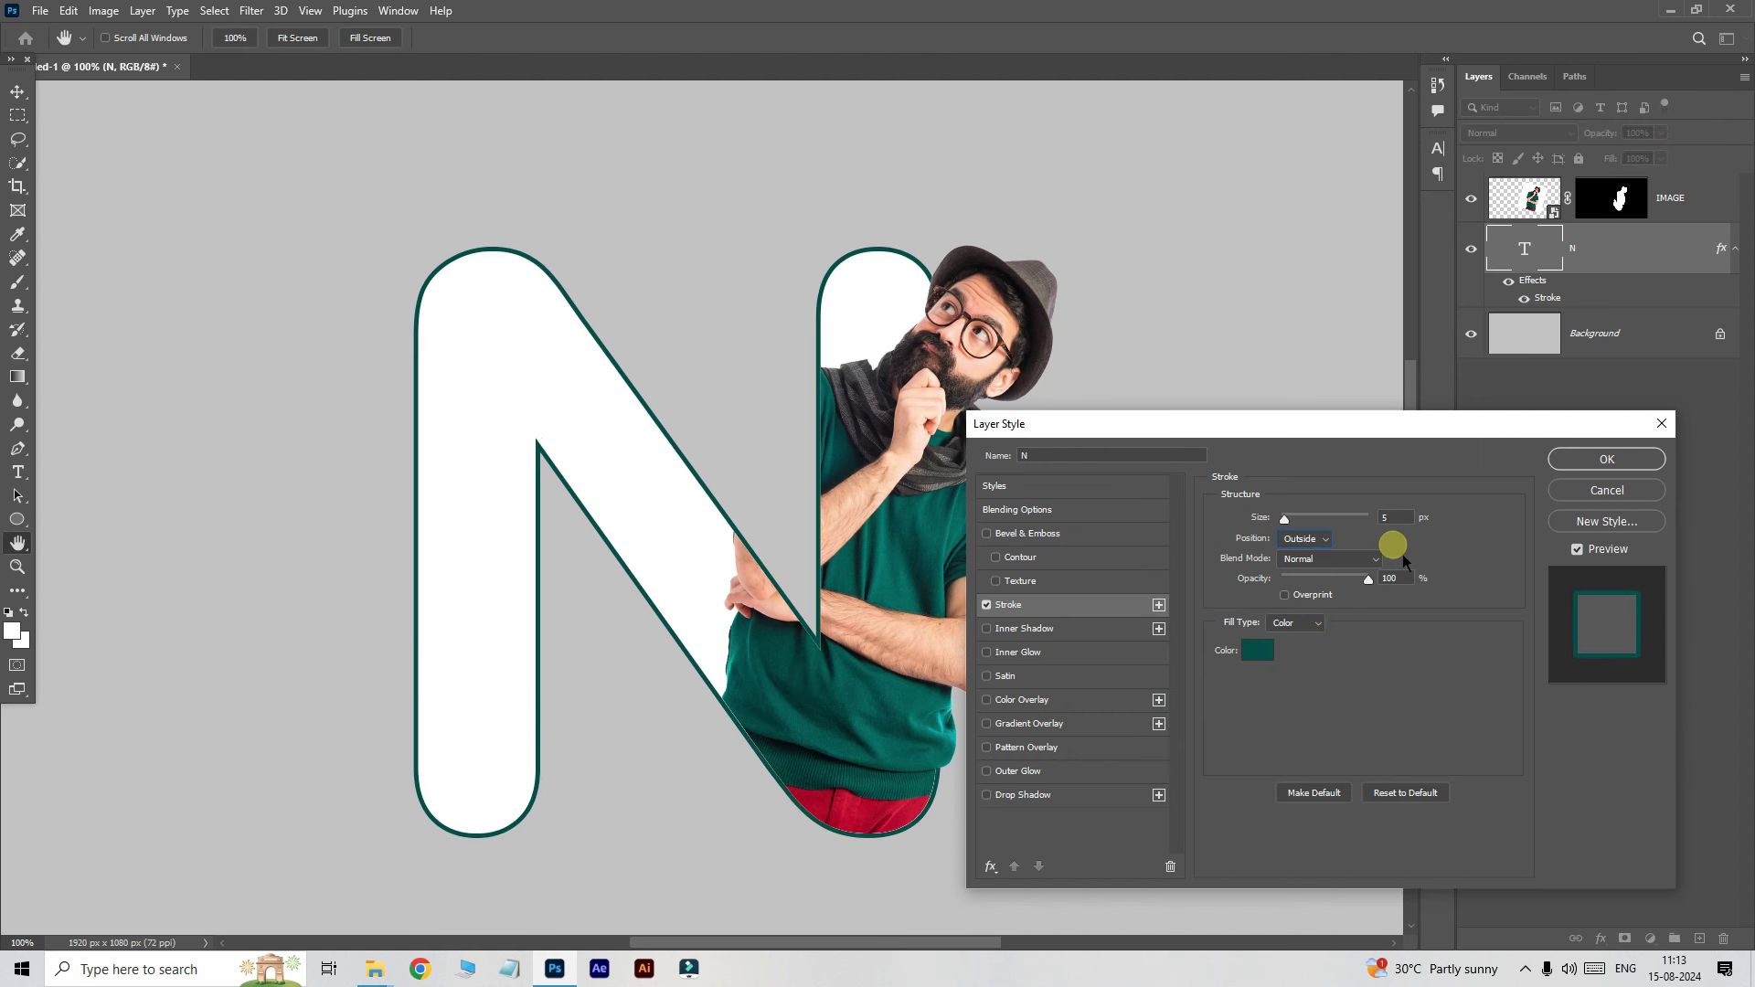
# Step: Add a drop shadow with raised opacity to the N and apply the effects
pyautogui.click(1024, 794)
pyautogui.moveTo(1281, 544); pyautogui.dragTo(1319, 545)
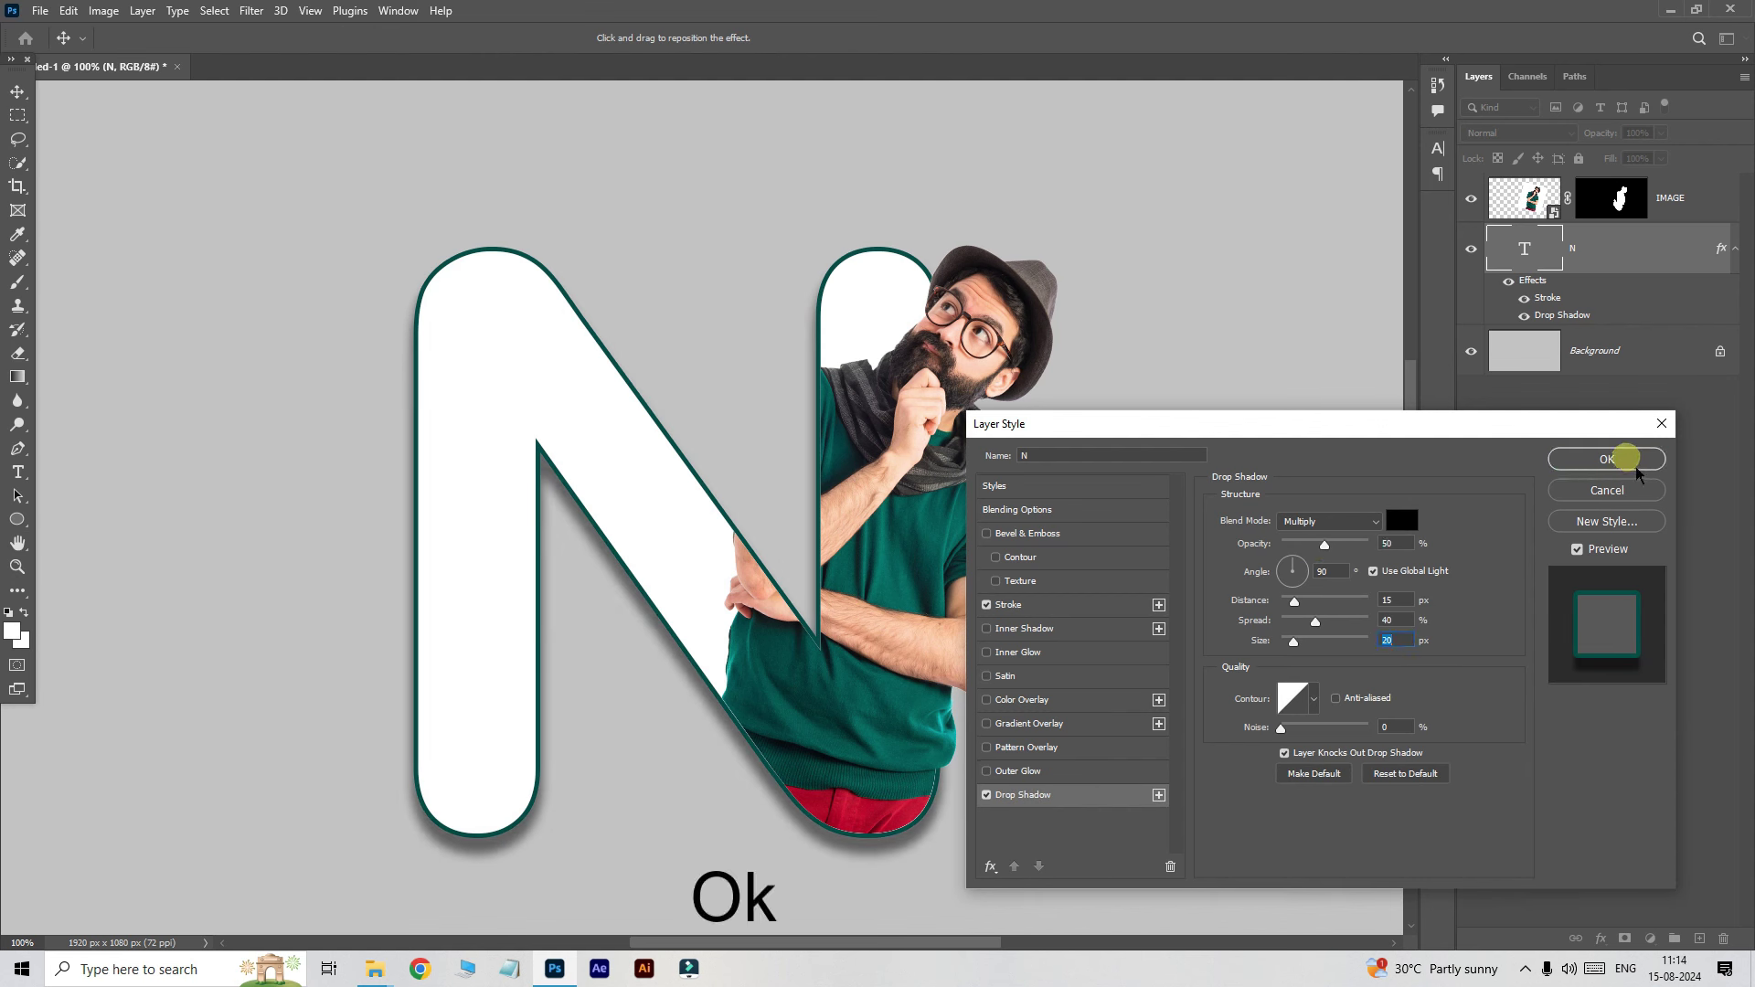
pyautogui.click(1613, 459)
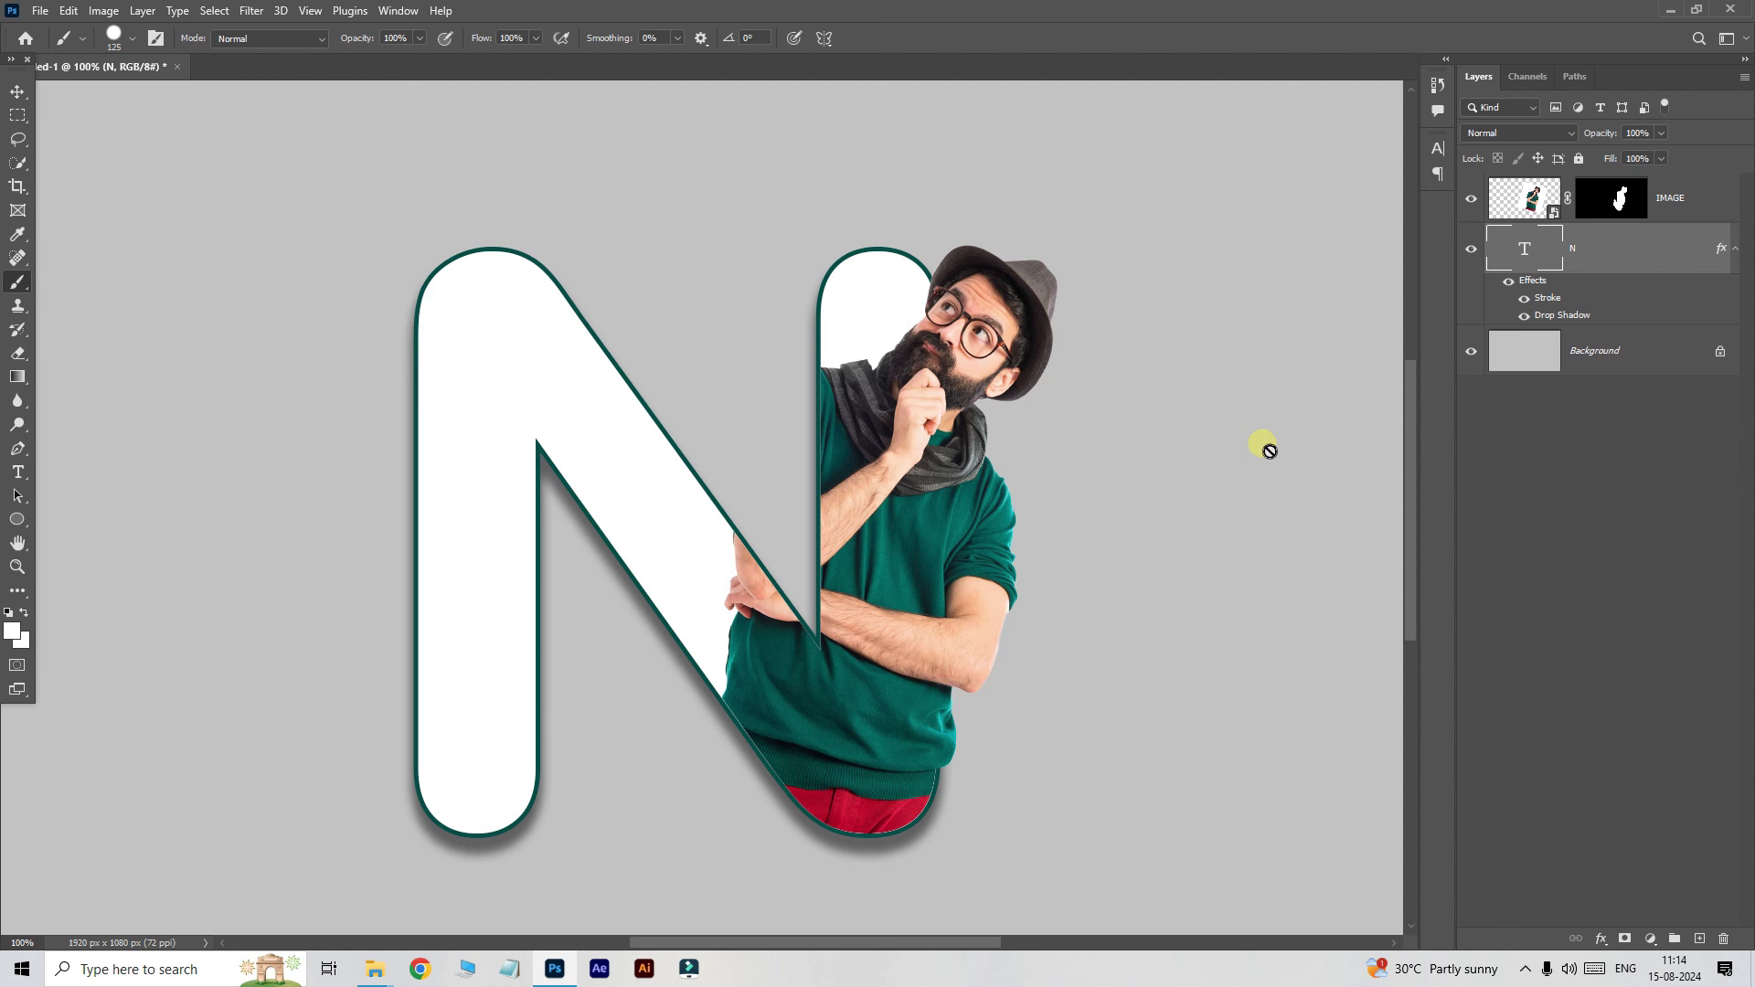